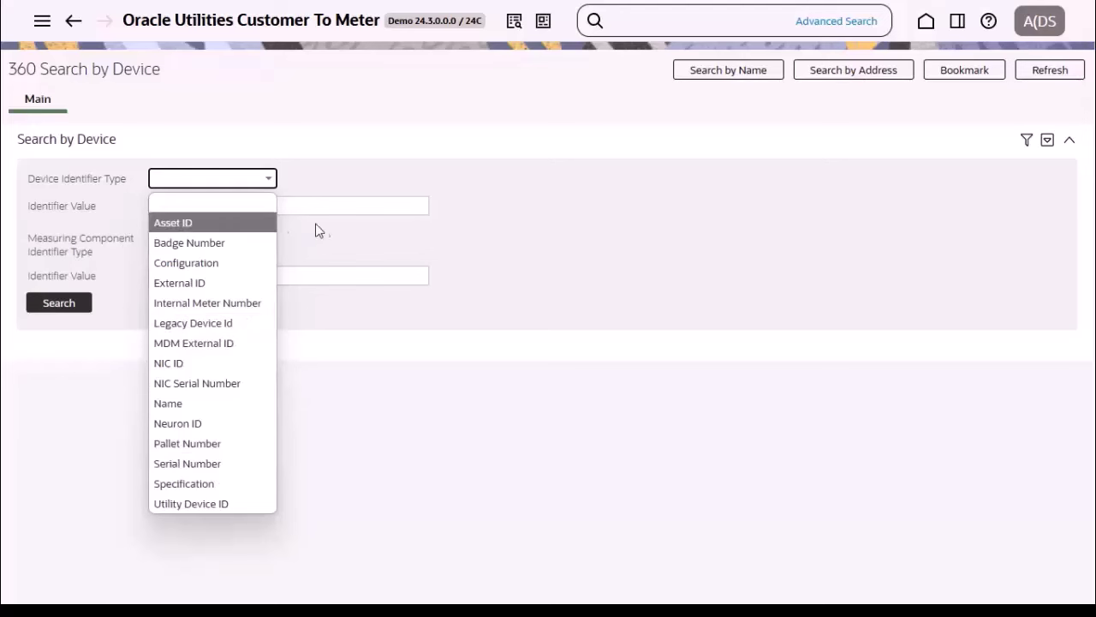
Step: Search for device 1905452 by Badge Number and open its electric smart meter record in the 360 Degree View
{"action": "left_click", "coordinate": [204, 249]}
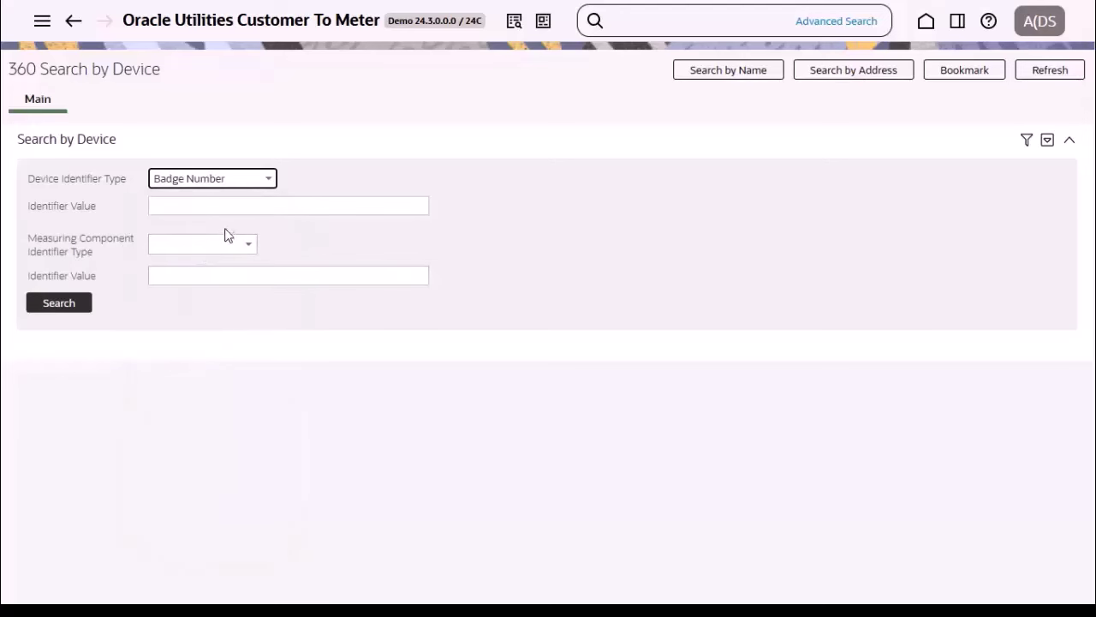
{"action": "left_click", "coordinate": [65, 301]}
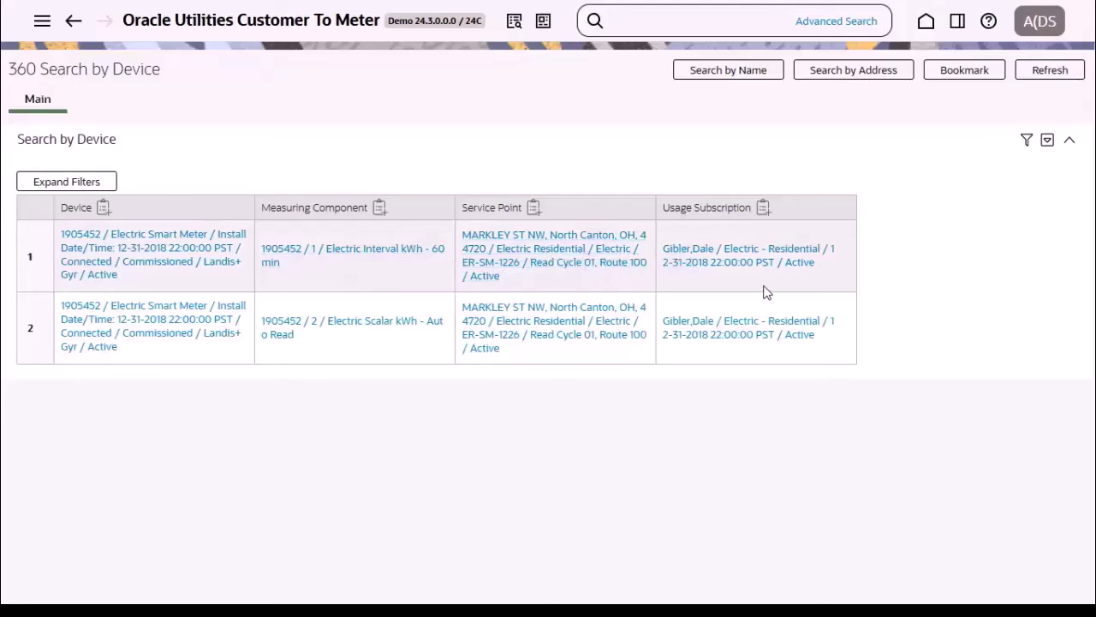
{"action": "left_click", "coordinate": [152, 247]}
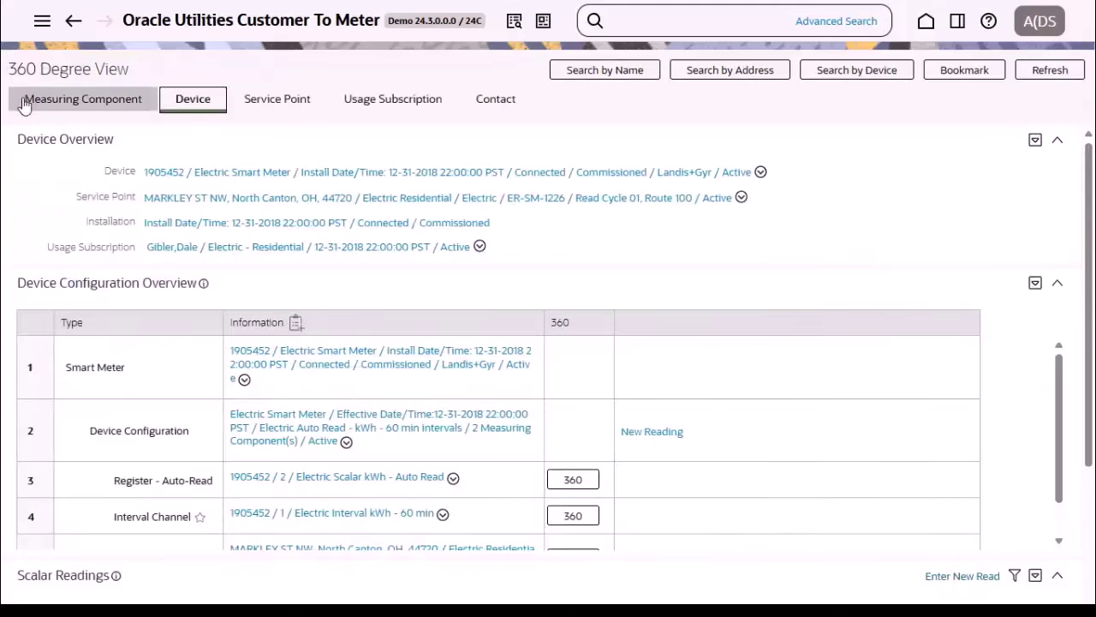
Step: Review the smart meter's measuring component information, followed by its device overview and configuration
{"action": "left_click", "coordinate": [81, 103]}
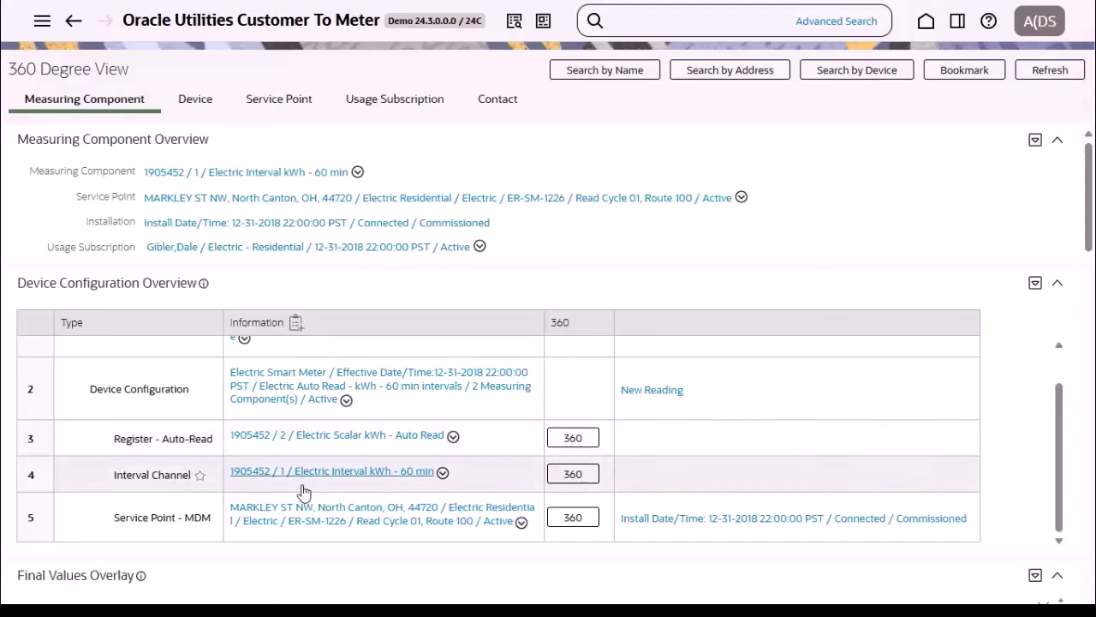
{"action": "left_click", "coordinate": [283, 426]}
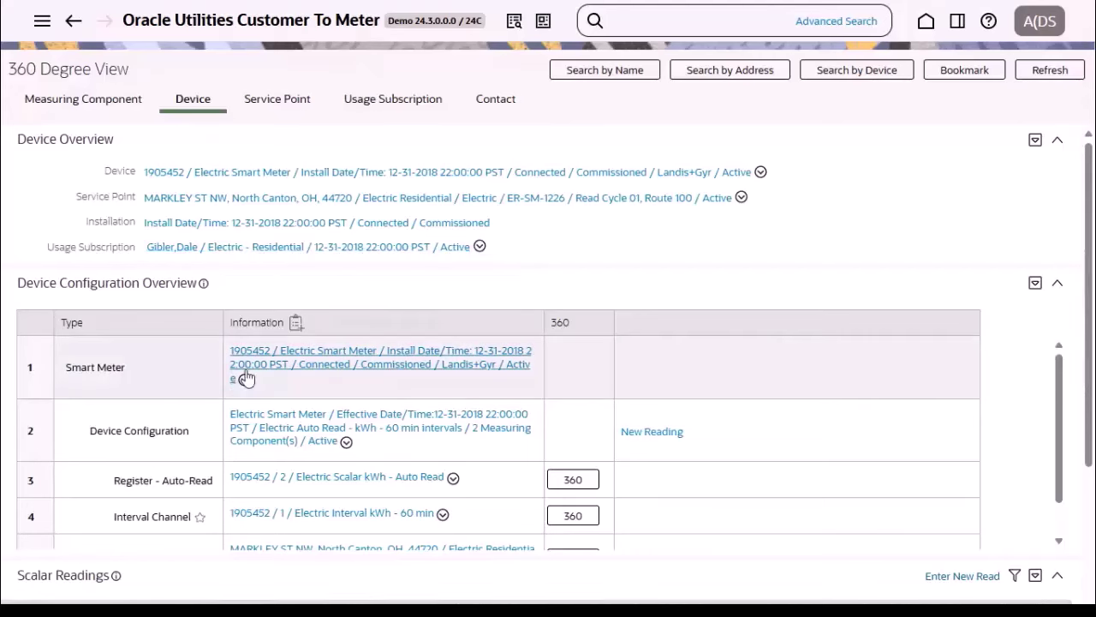
{"action": "scroll", "coordinate": [252, 411], "scroll_direction": "down", "scroll_amount": 1}
{"action": "scroll", "coordinate": [253, 403], "scroll_direction": "up", "scroll_amount": 1}
Step: Examine the meter's service point overview, measuring component types and timeline
{"action": "left_click", "coordinate": [277, 99]}
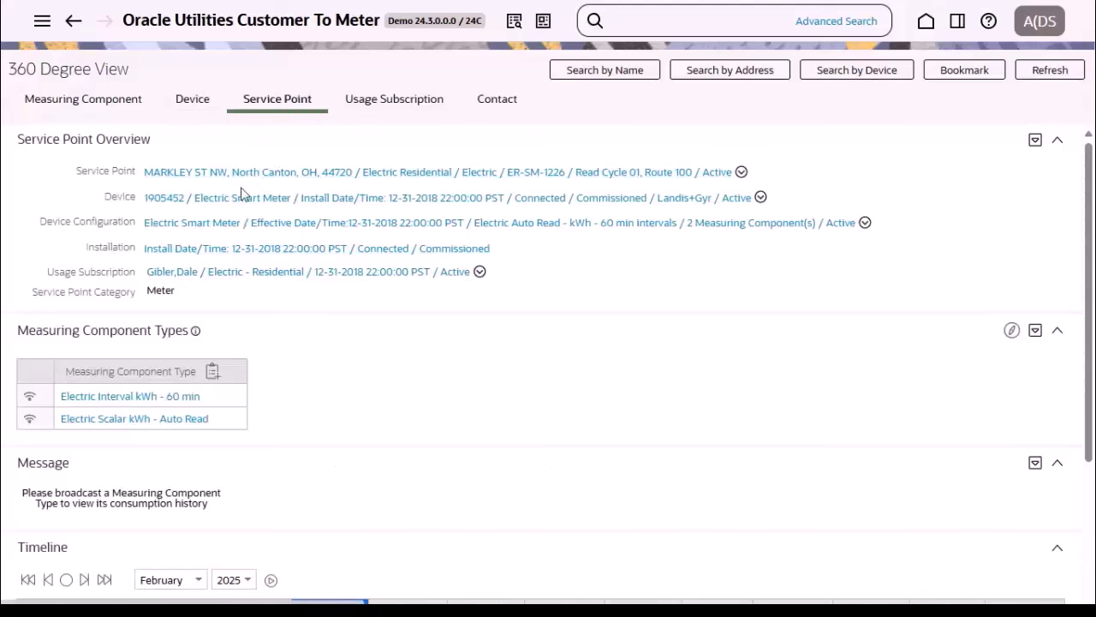
{"action": "scroll", "coordinate": [227, 249], "scroll_direction": "down", "scroll_amount": 3}
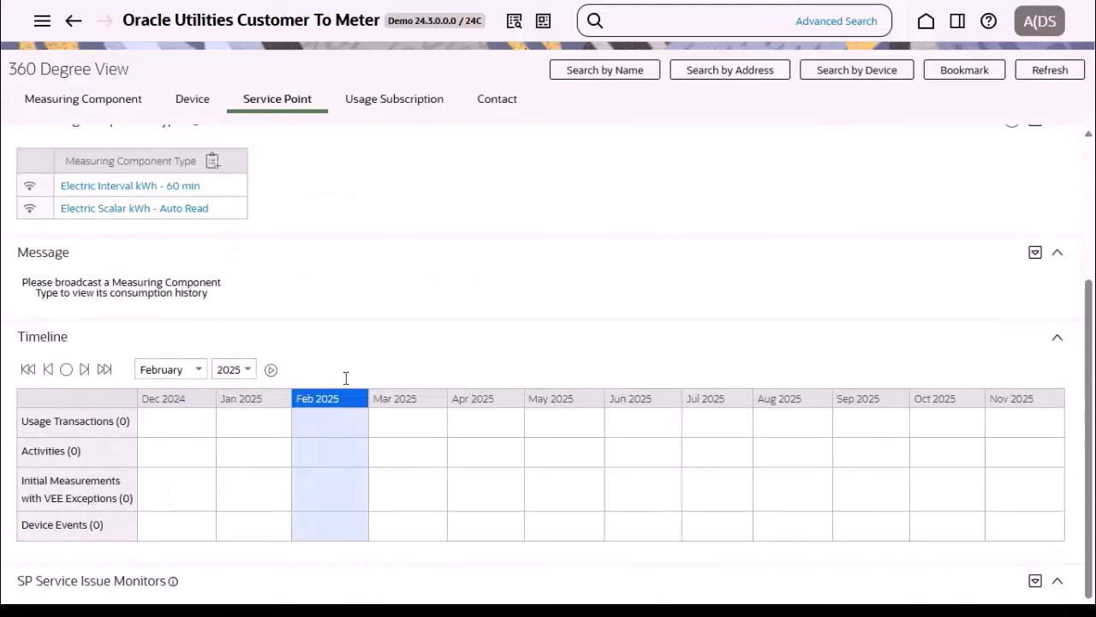
{"action": "scroll", "coordinate": [488, 378], "scroll_direction": "up", "scroll_amount": 3}
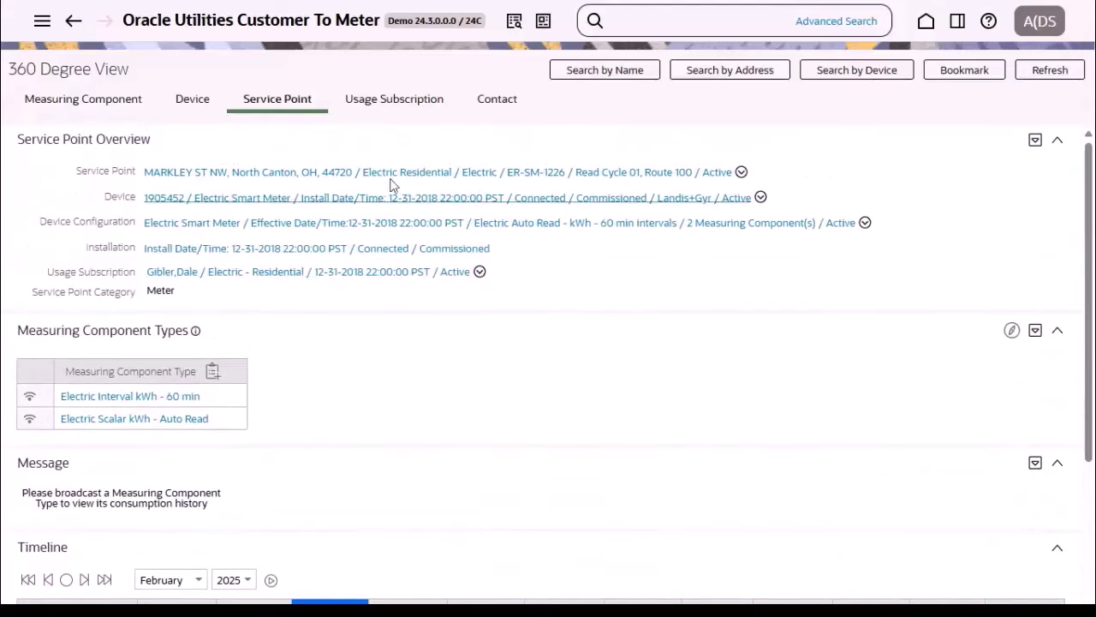
Step: Review the meter's usage subscription and contact information, and return to its service point and device details
{"action": "left_click", "coordinate": [409, 107]}
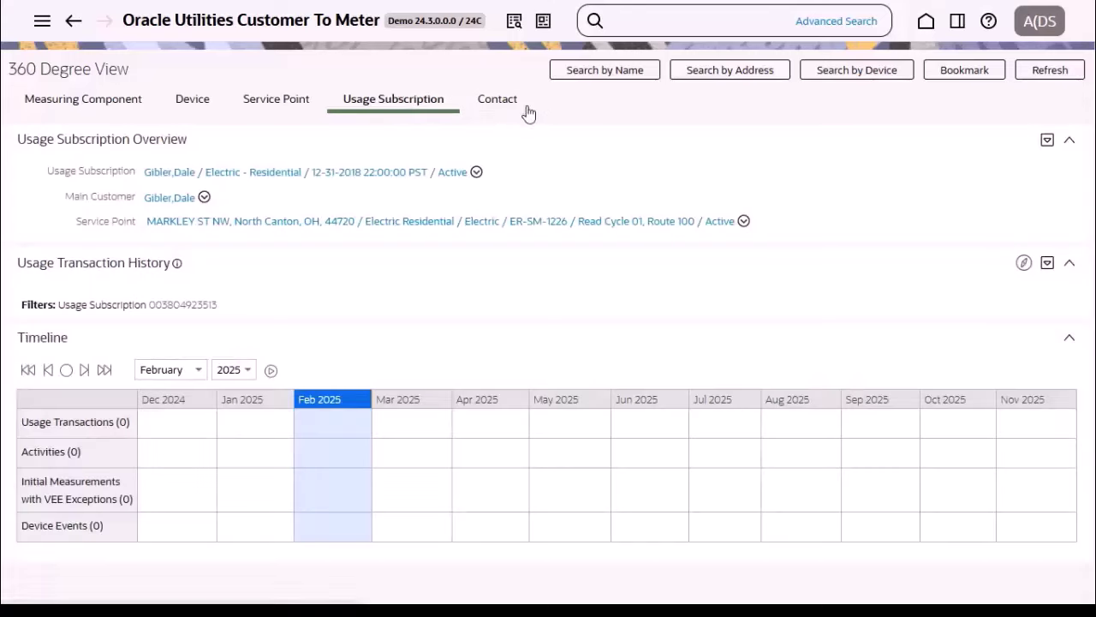
{"action": "left_click", "coordinate": [510, 103]}
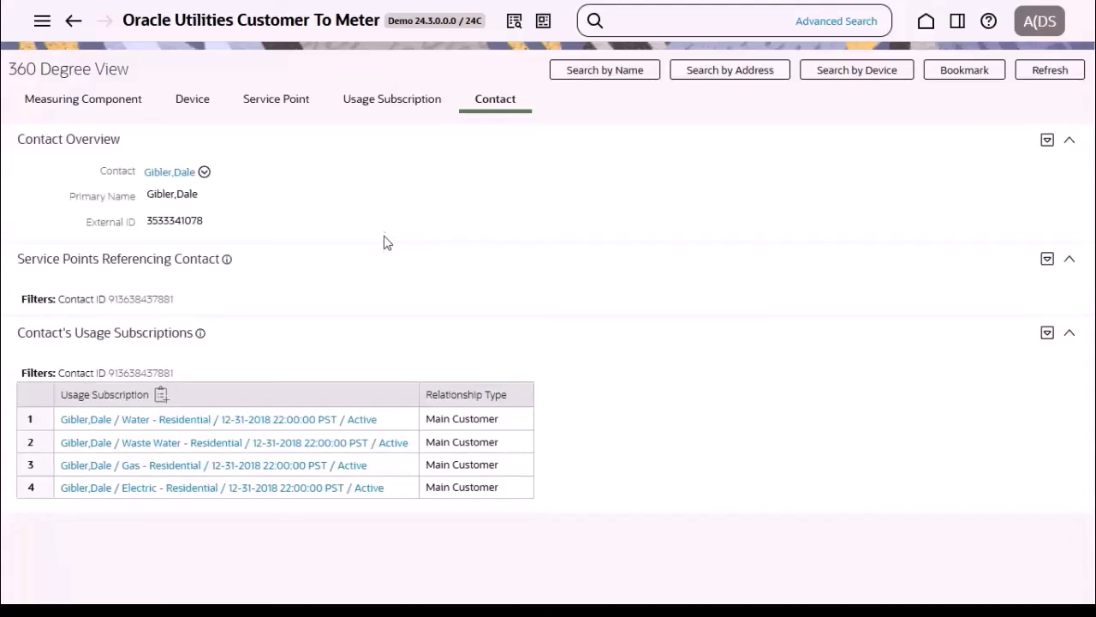
{"action": "left_click", "coordinate": [252, 104]}
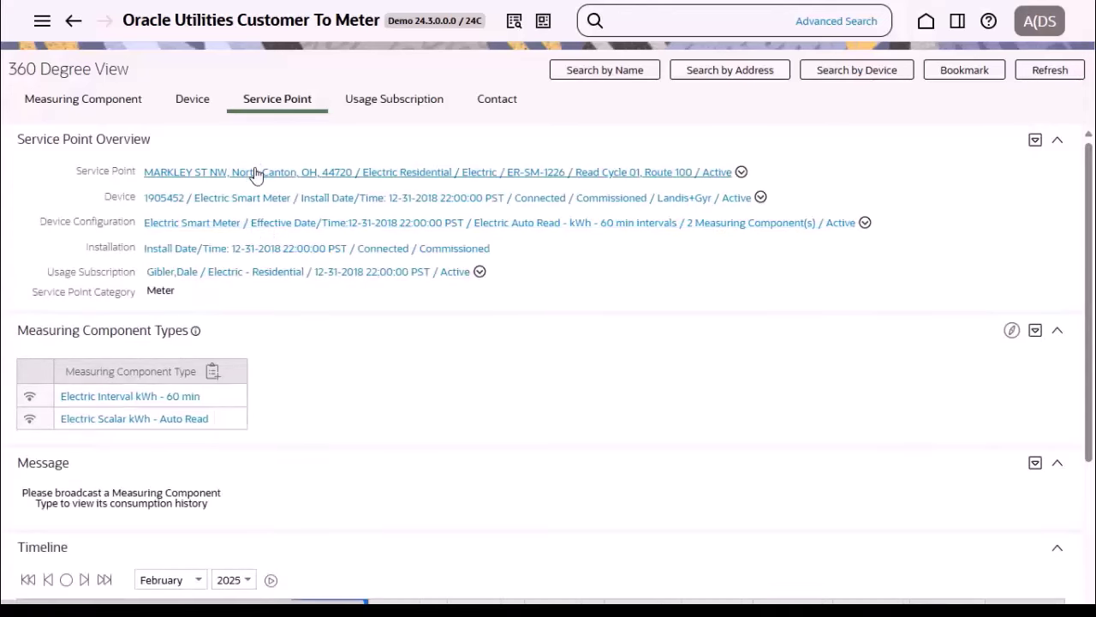
{"action": "left_click", "coordinate": [197, 112]}
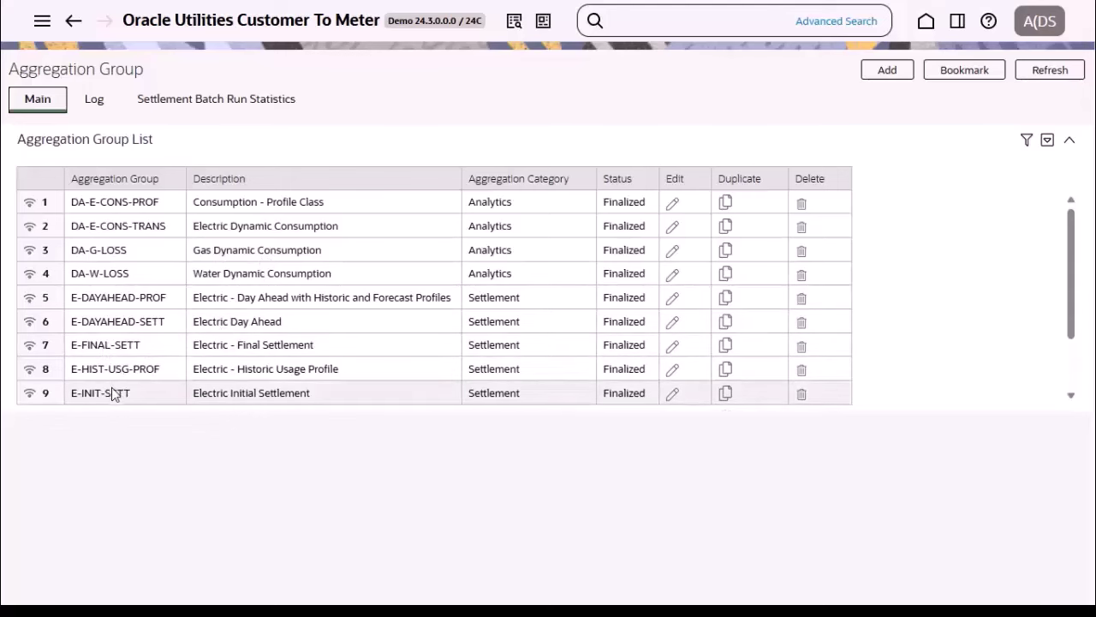
Step: Open the E-FINAL-SETT aggregation group and examine its main details, aggregation schedule and measuring component sets
{"action": "left_click", "coordinate": [35, 351]}
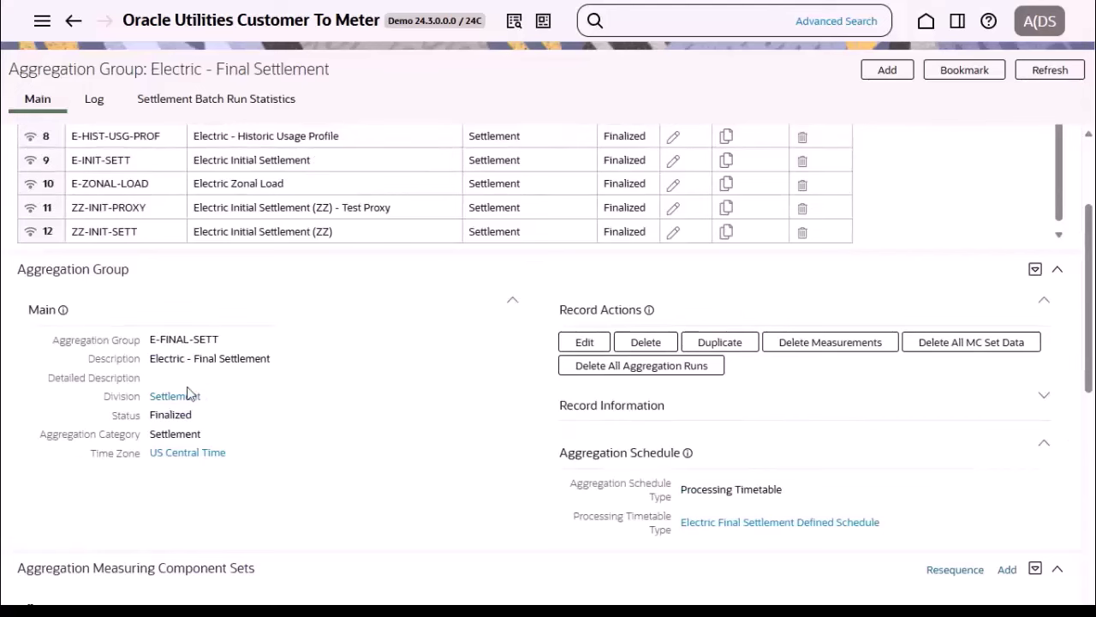
{"action": "scroll", "coordinate": [319, 415], "scroll_direction": "down", "scroll_amount": 1}
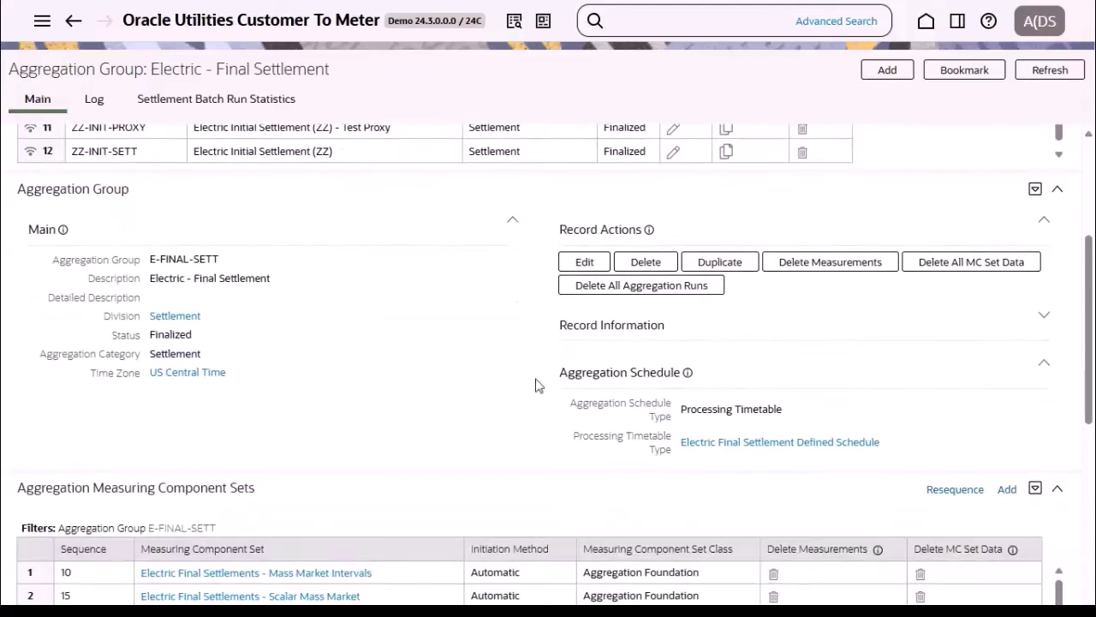
{"action": "scroll", "coordinate": [597, 443], "scroll_direction": "down", "scroll_amount": 1}
{"action": "scroll", "coordinate": [332, 445], "scroll_direction": "down", "scroll_amount": 2}
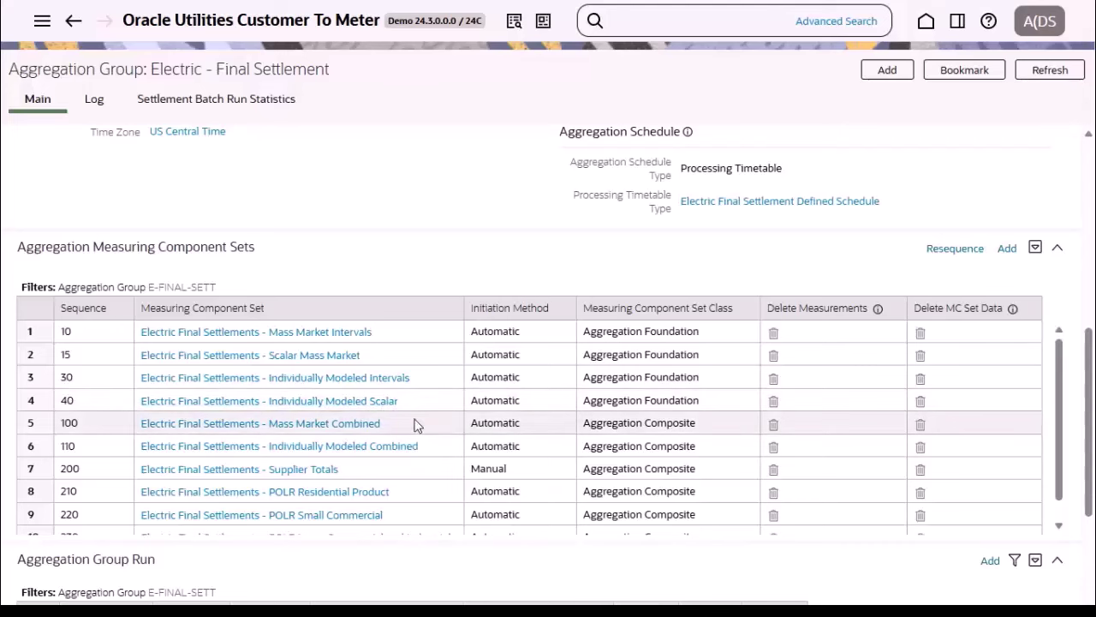
{"action": "scroll", "coordinate": [418, 426], "scroll_direction": "down", "scroll_amount": 1}
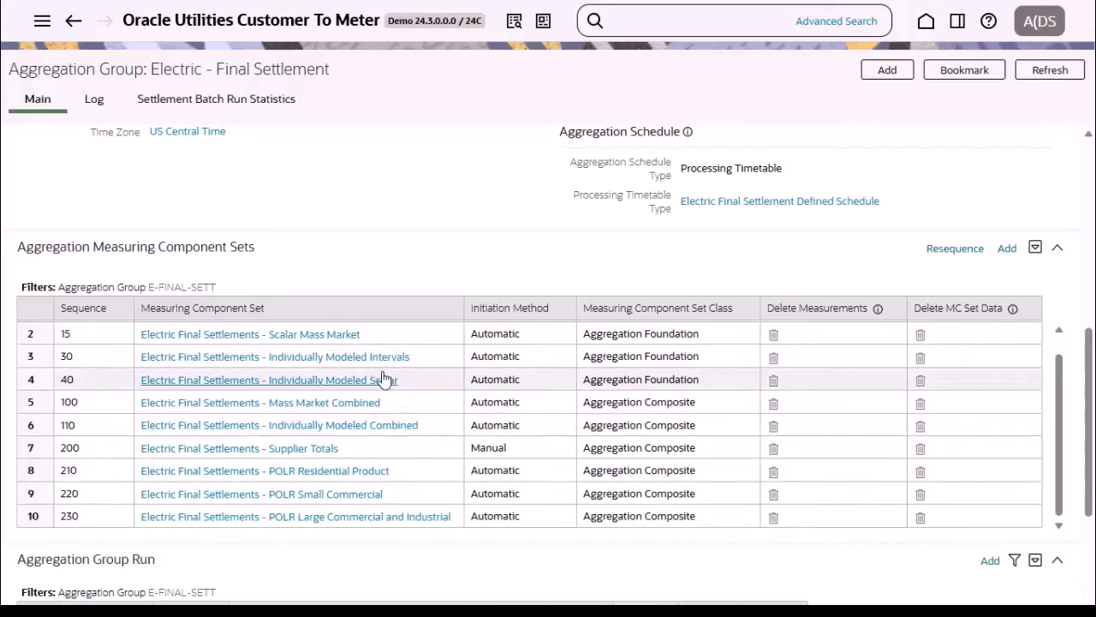
{"action": "scroll", "coordinate": [385, 378], "scroll_direction": "up", "scroll_amount": 3}
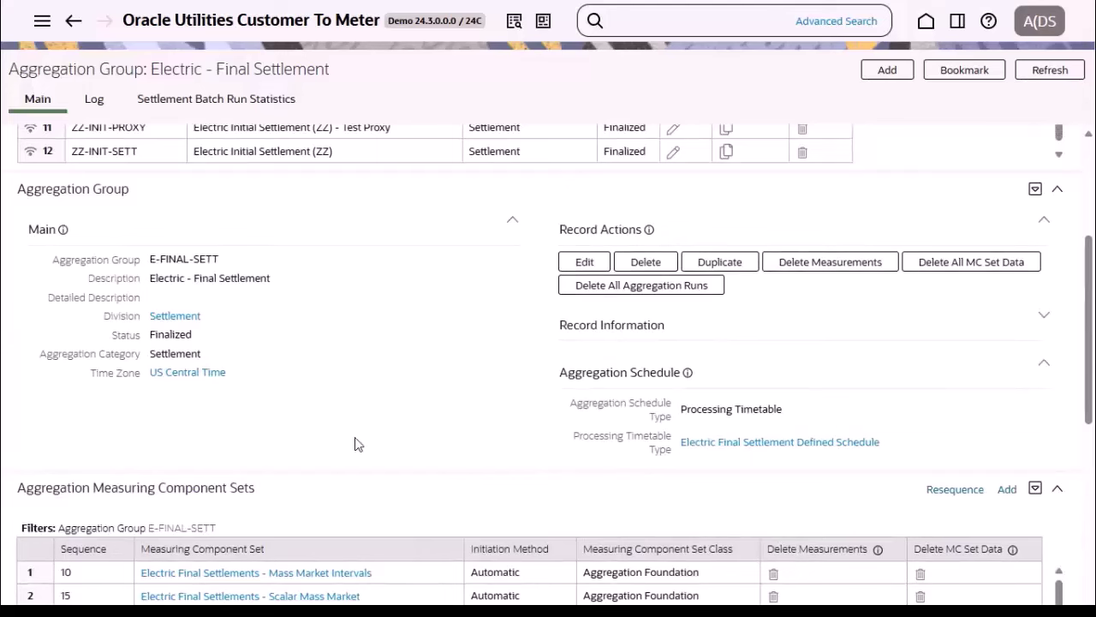
{"action": "scroll", "coordinate": [403, 419], "scroll_direction": "down", "scroll_amount": 4}
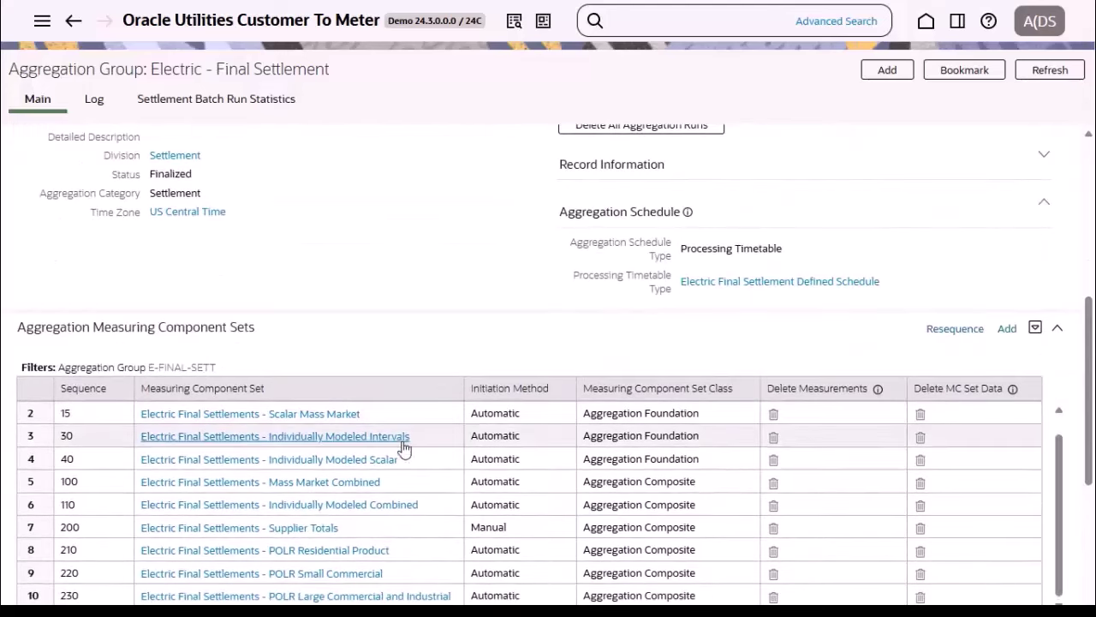
{"action": "scroll", "coordinate": [453, 334], "scroll_direction": "up", "scroll_amount": 3}
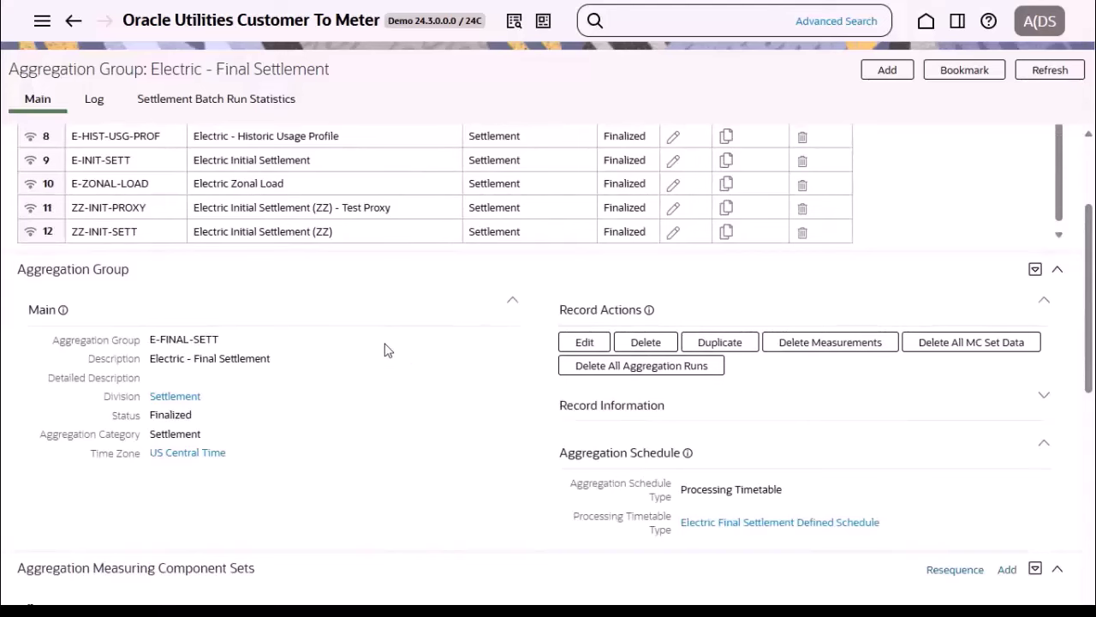
{"action": "scroll", "coordinate": [428, 396], "scroll_direction": "down", "scroll_amount": 4}
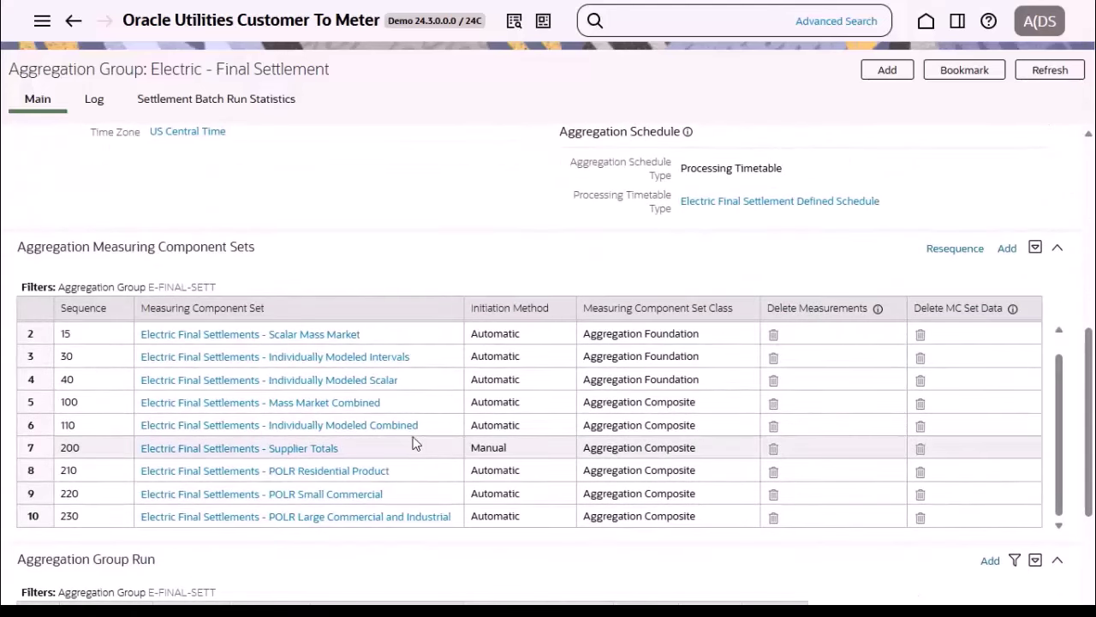
Step: Open the Electric Final Settlements - Scalar Mass Market set and review its record information and processing settings
{"action": "left_click", "coordinate": [335, 336]}
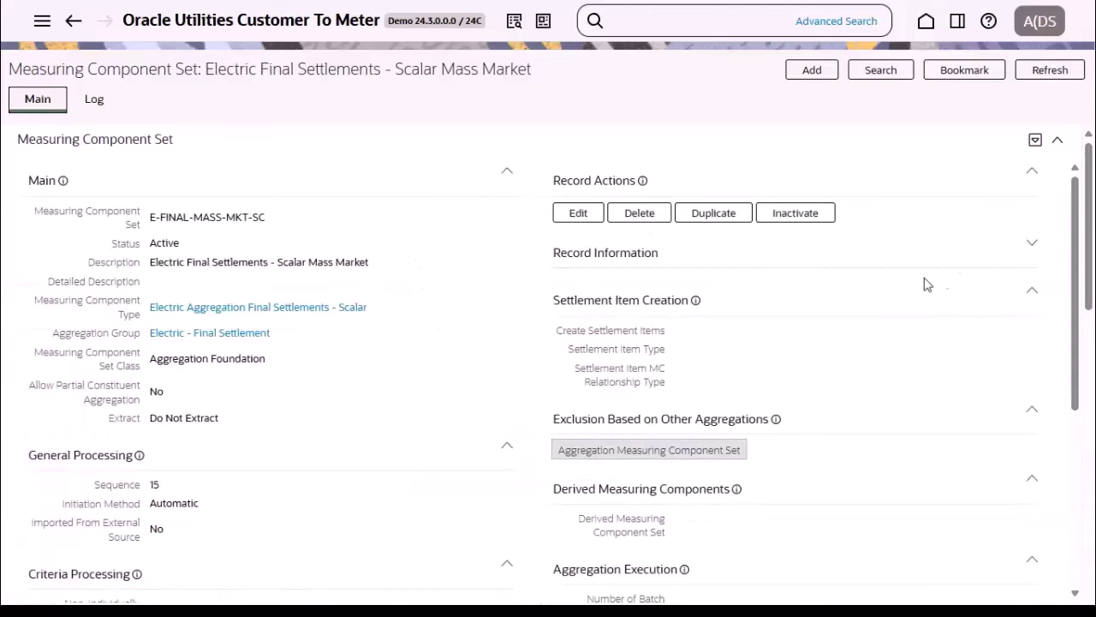
{"action": "left_click", "coordinate": [1035, 251]}
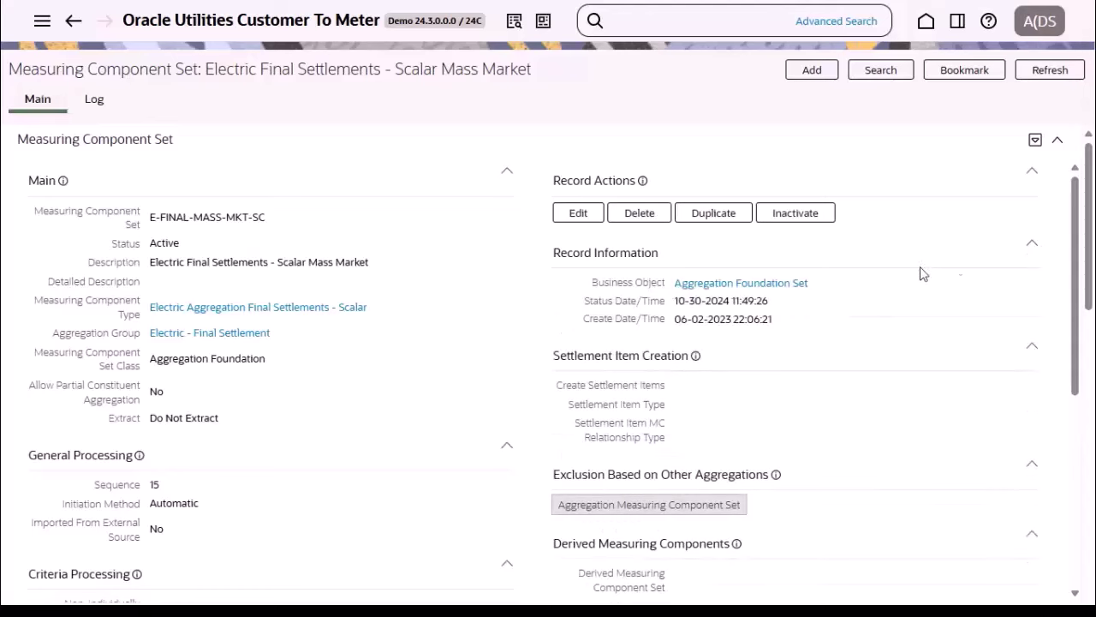
{"action": "scroll", "coordinate": [445, 343], "scroll_direction": "down", "scroll_amount": 5}
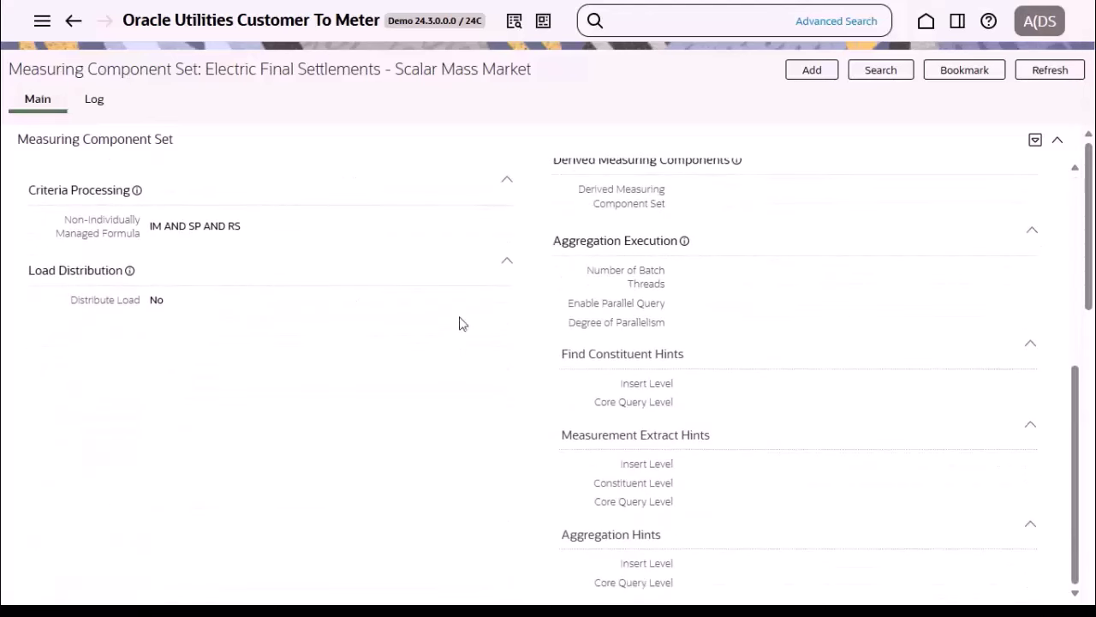
Step: Examine the dimensions, criteria and participants of the Scalar Mass Market measuring component set
{"action": "scroll", "coordinate": [457, 320], "scroll_direction": "down", "scroll_amount": 5}
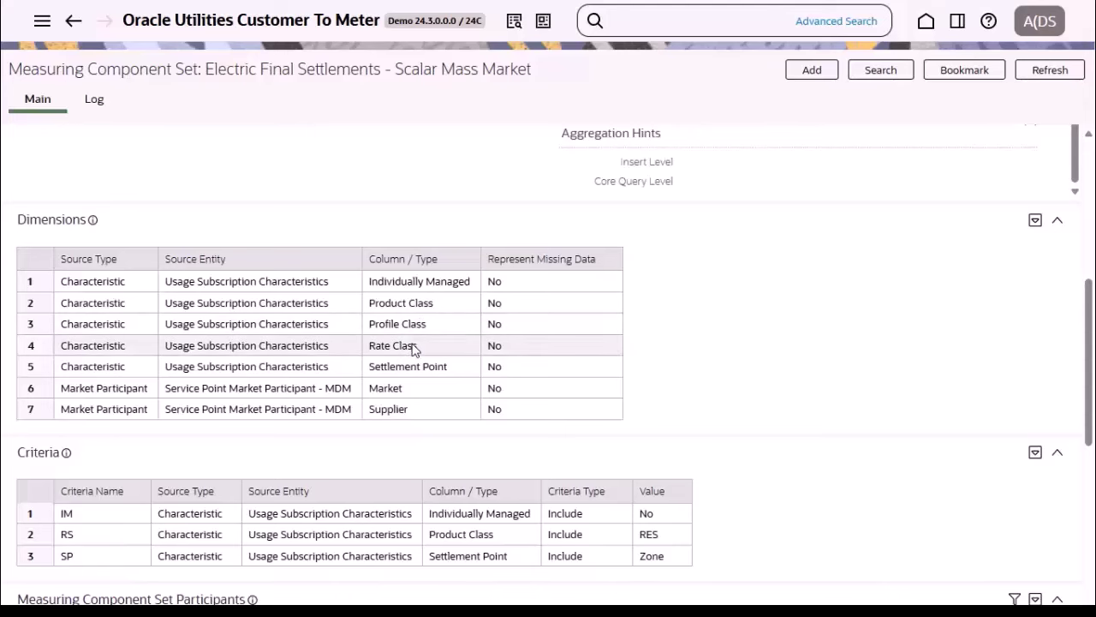
{"action": "scroll", "coordinate": [264, 421], "scroll_direction": "down", "scroll_amount": 1}
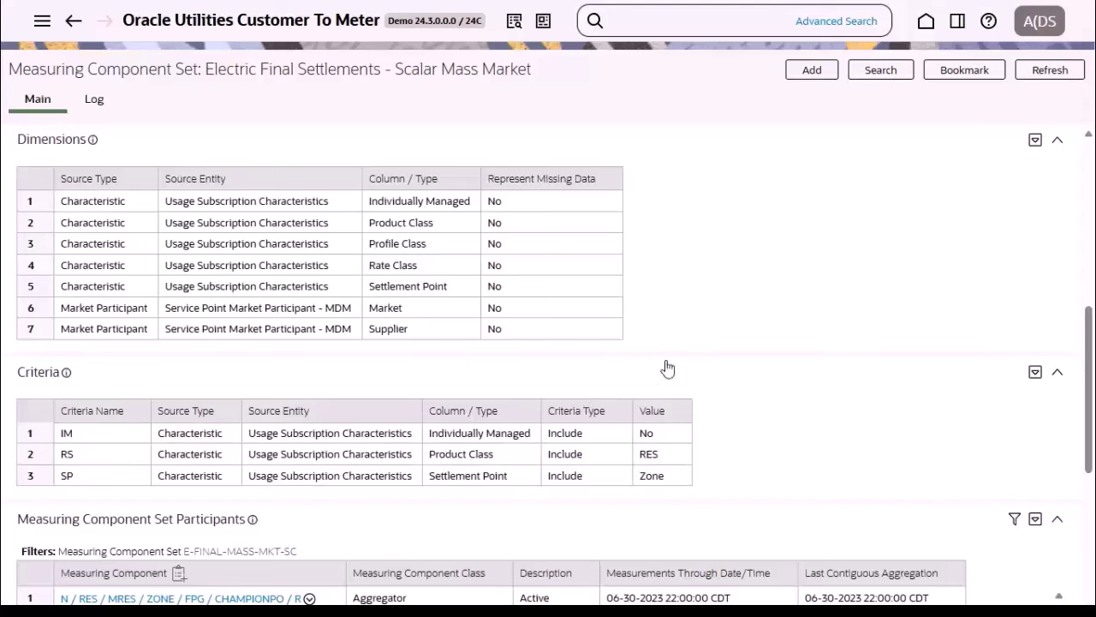
{"action": "scroll", "coordinate": [717, 312], "scroll_direction": "down", "scroll_amount": 3}
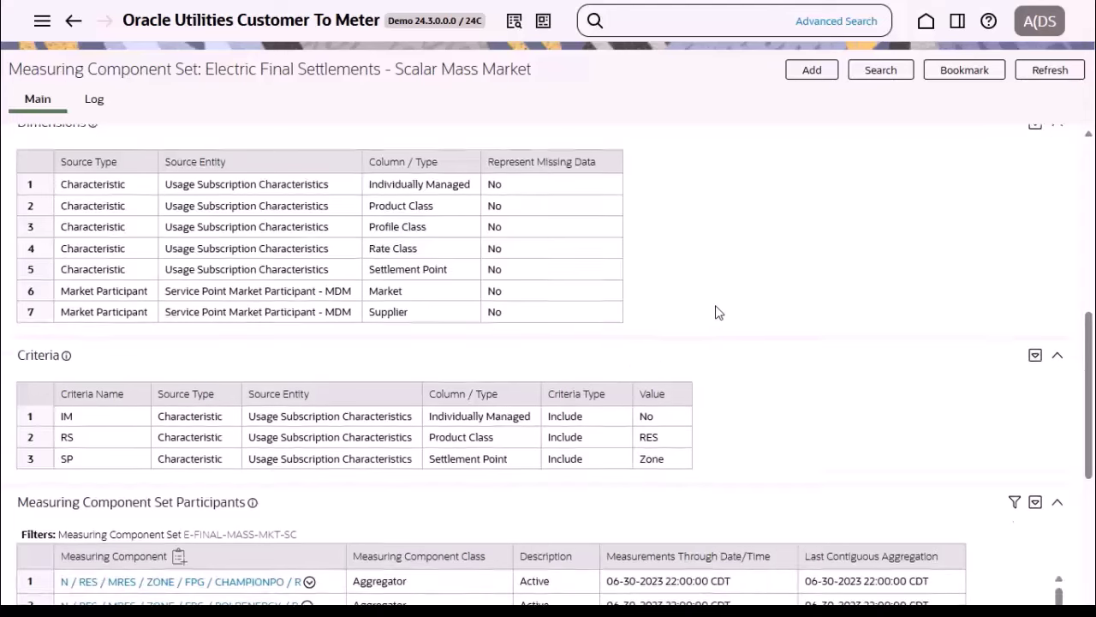
{"action": "scroll", "coordinate": [718, 312], "scroll_direction": "up", "scroll_amount": 3}
{"action": "scroll", "coordinate": [717, 312], "scroll_direction": "up", "scroll_amount": 1}
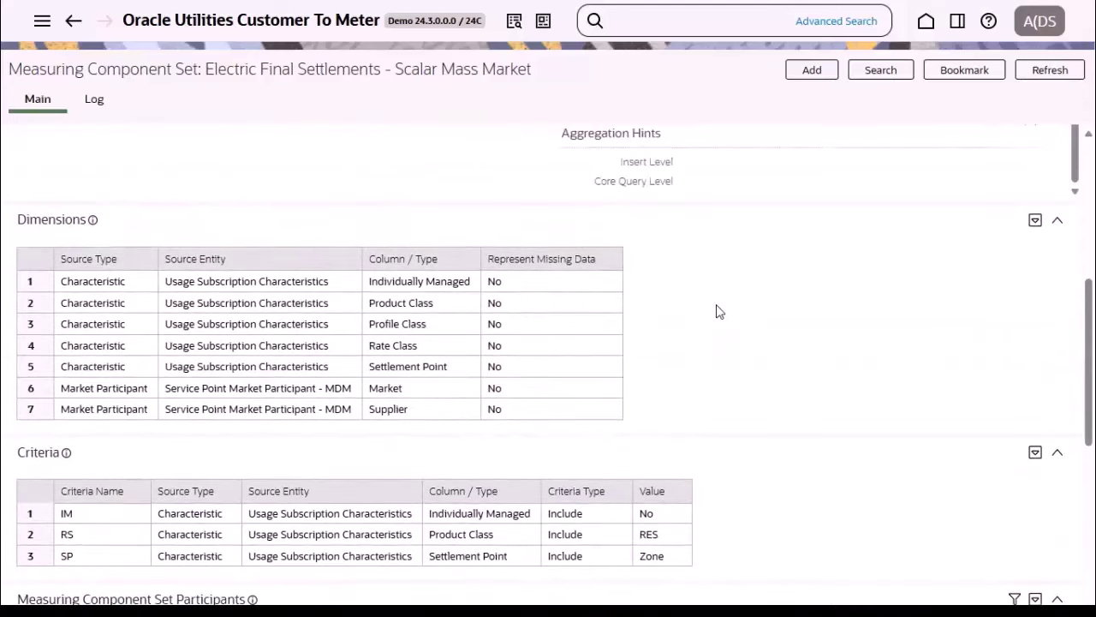
{"action": "scroll", "coordinate": [718, 312], "scroll_direction": "down", "scroll_amount": 2}
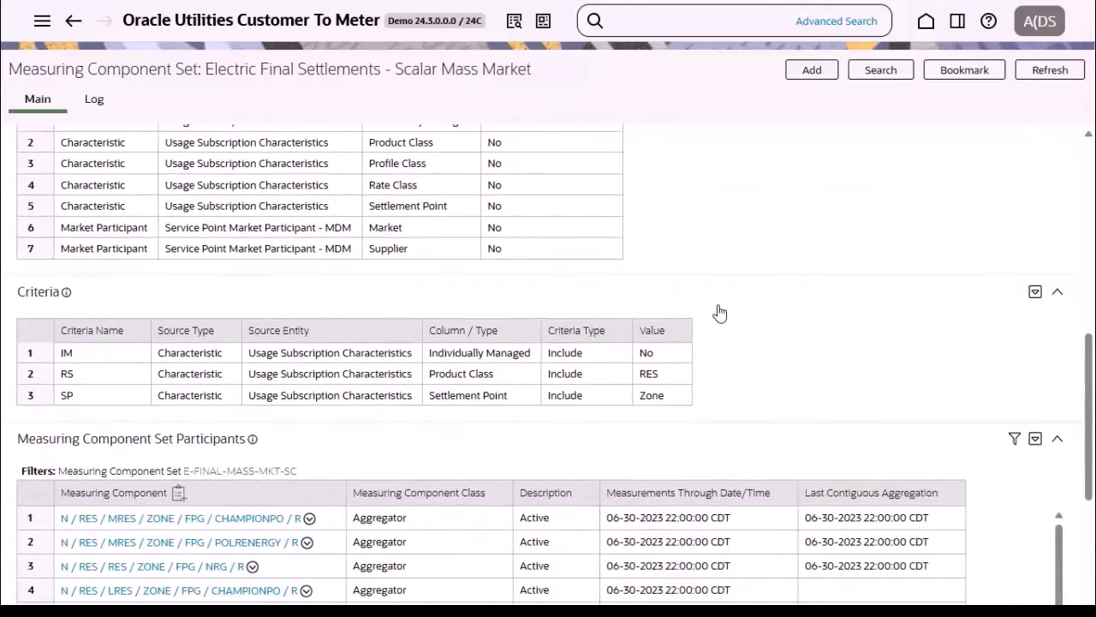
{"action": "scroll", "coordinate": [719, 312], "scroll_direction": "down", "scroll_amount": 3}
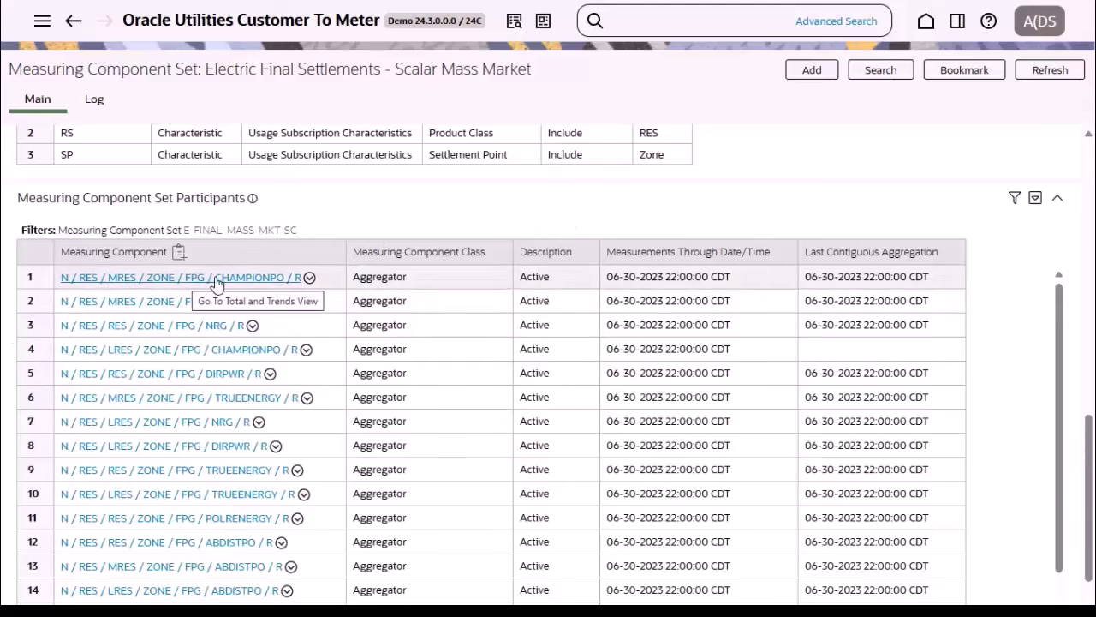
{"action": "scroll", "coordinate": [259, 289], "scroll_direction": "up", "scroll_amount": 6}
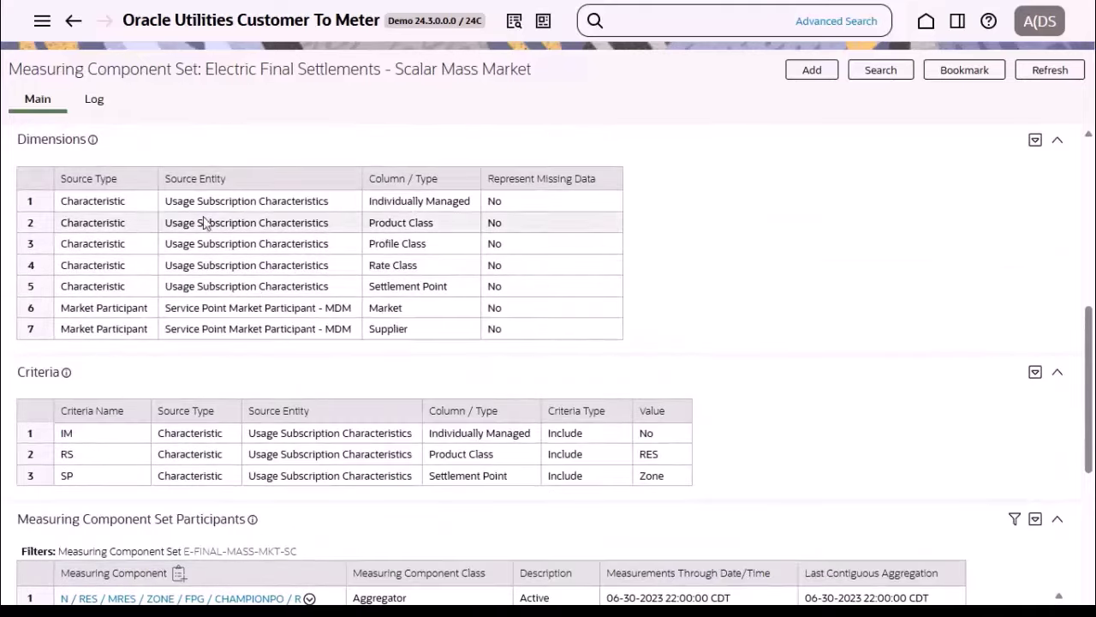
{"action": "scroll", "coordinate": [294, 282], "scroll_direction": "down", "scroll_amount": 6}
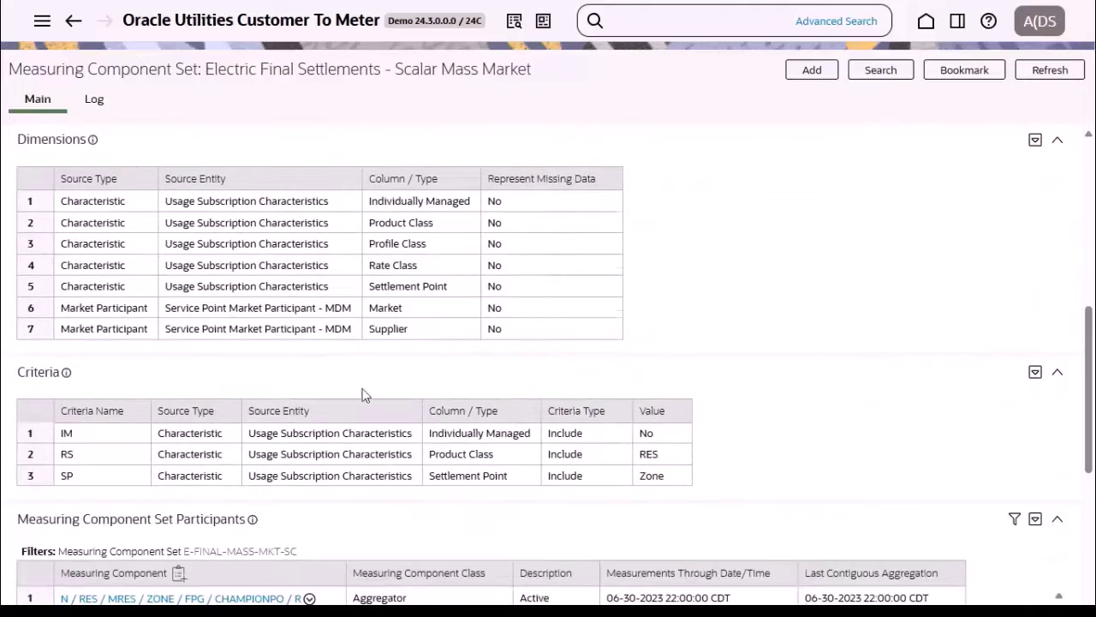
{"action": "scroll", "coordinate": [470, 321], "scroll_direction": "down", "scroll_amount": 2}
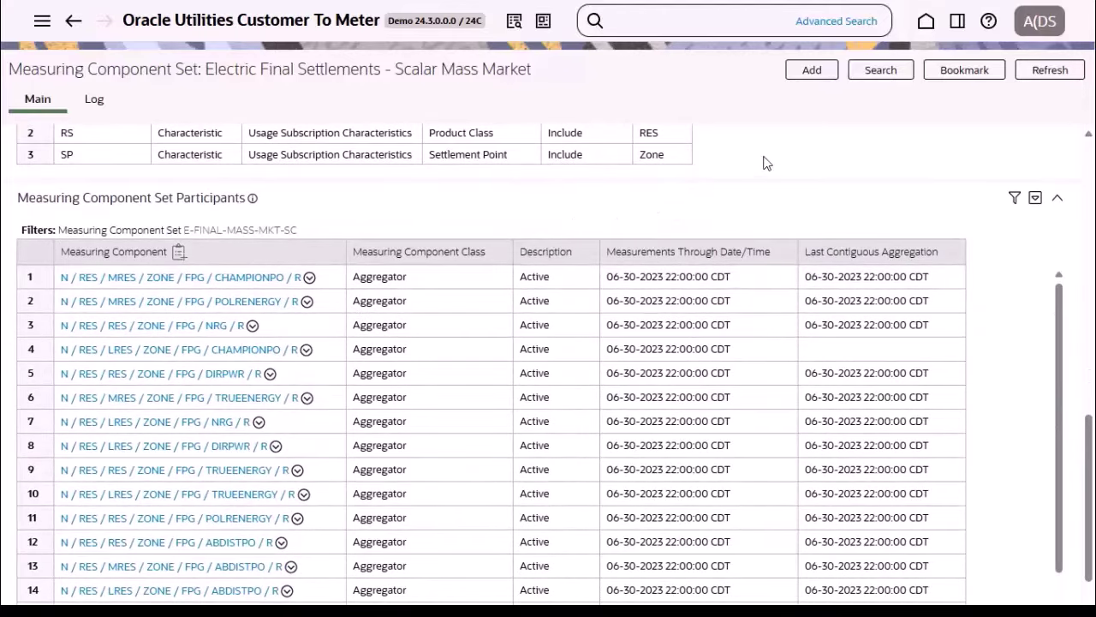
Step: Return to the Electric - Final Settlement aggregation group and review its list of measuring component sets
{"action": "scroll", "coordinate": [786, 168], "scroll_direction": "up", "scroll_amount": 10}
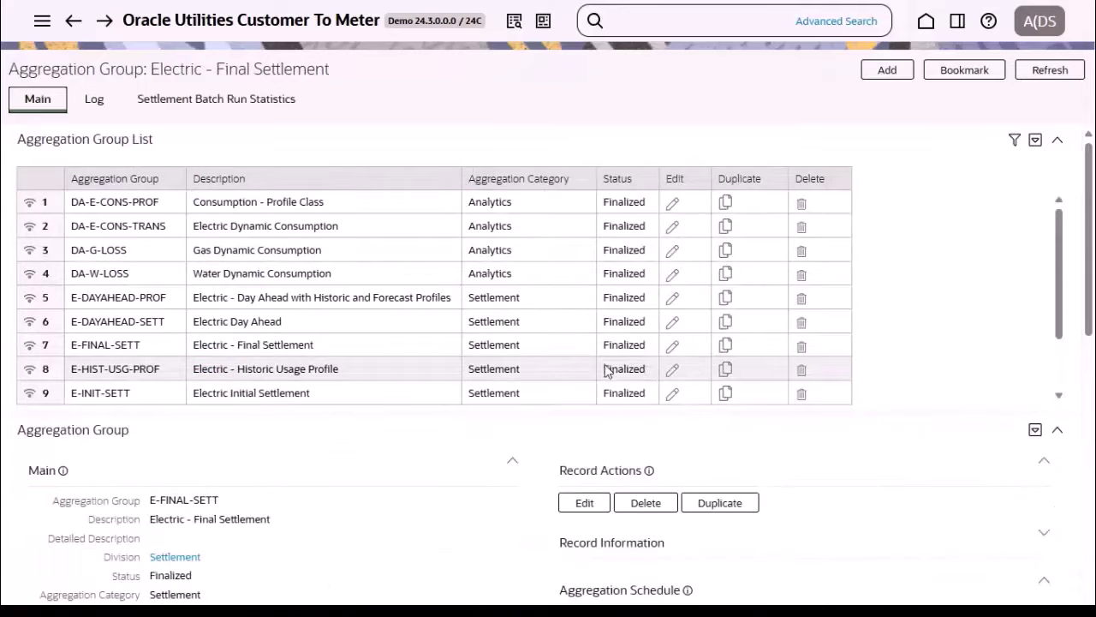
{"action": "scroll", "coordinate": [700, 425], "scroll_direction": "down", "scroll_amount": 3}
{"action": "scroll", "coordinate": [821, 378], "scroll_direction": "up", "scroll_amount": 3}
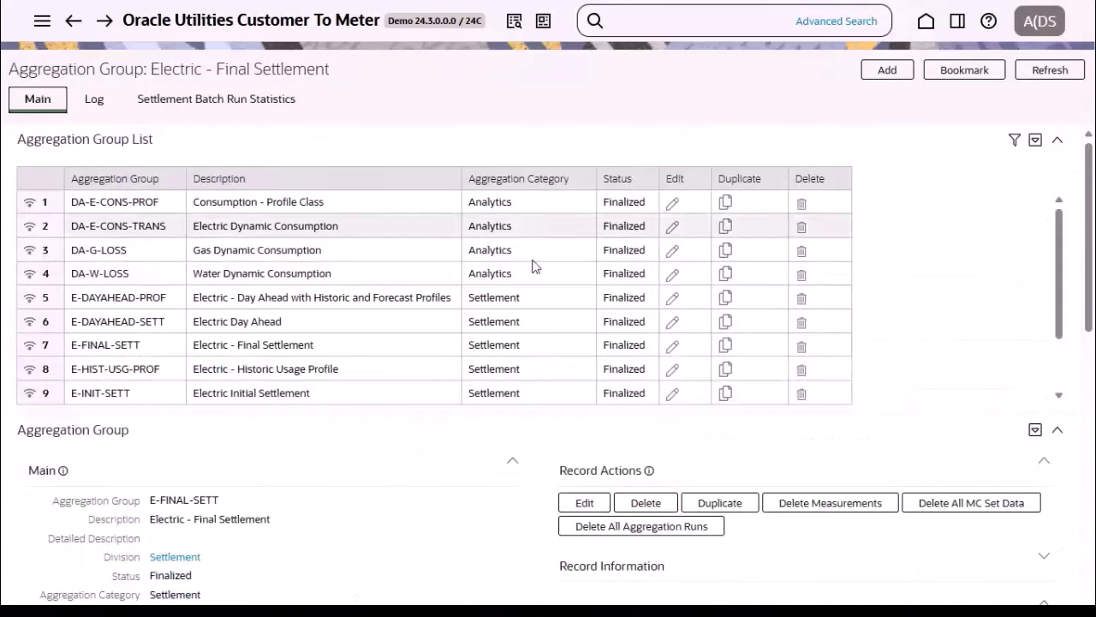
{"action": "scroll", "coordinate": [525, 464], "scroll_direction": "down", "scroll_amount": 5}
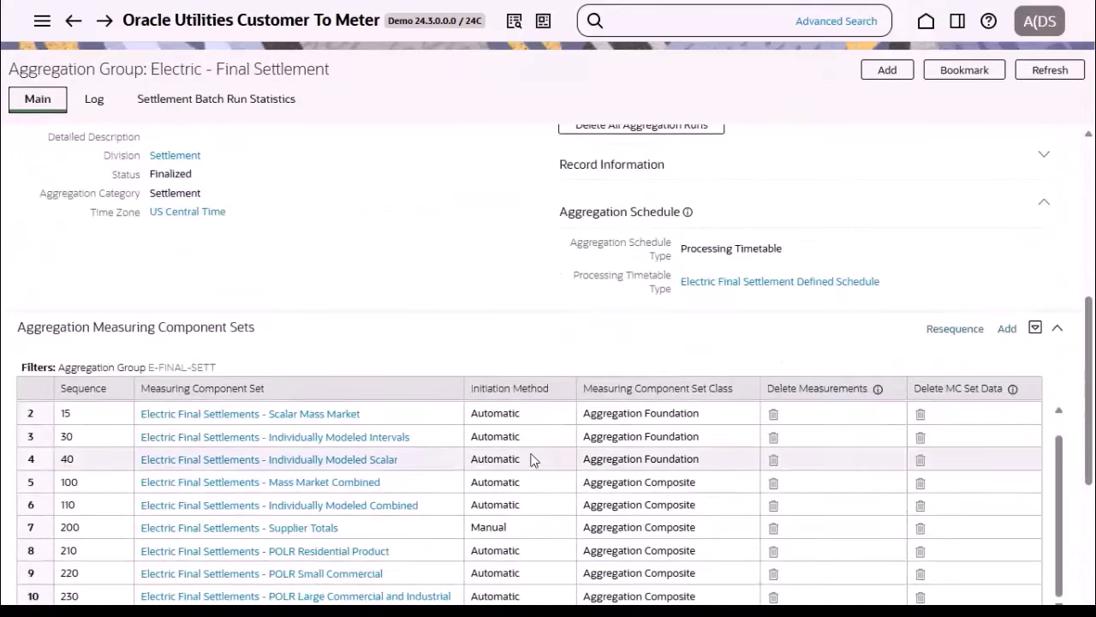
Step: Review the Electric - Final Settlement group's aggregation runs, and return to the list of aggregation groups
{"action": "scroll", "coordinate": [548, 470], "scroll_direction": "down", "scroll_amount": 3}
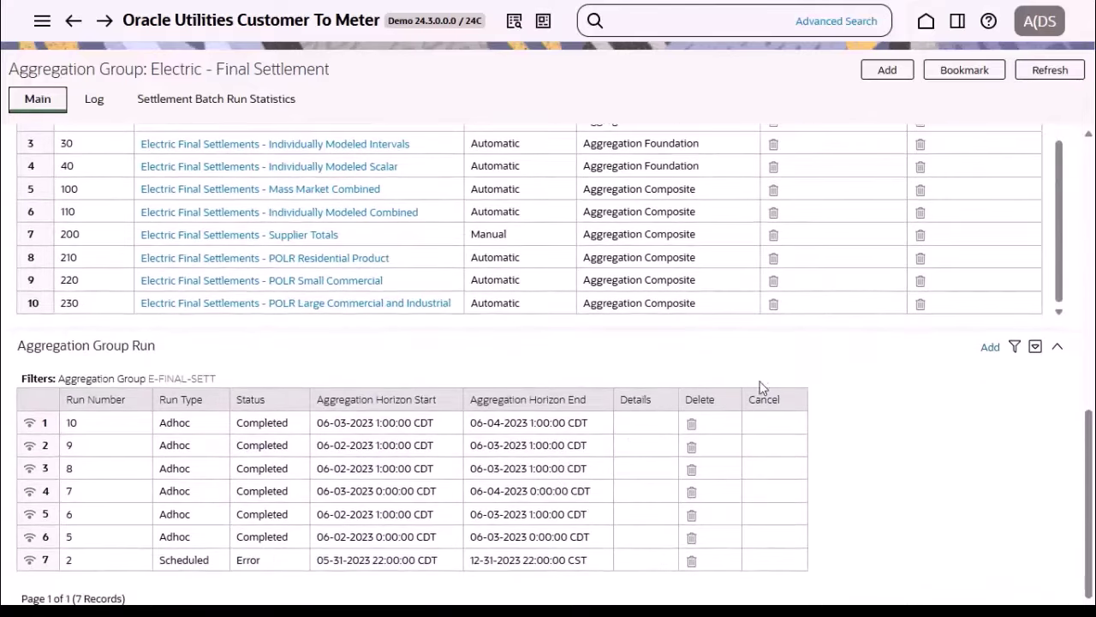
{"action": "left_click", "coordinate": [990, 349]}
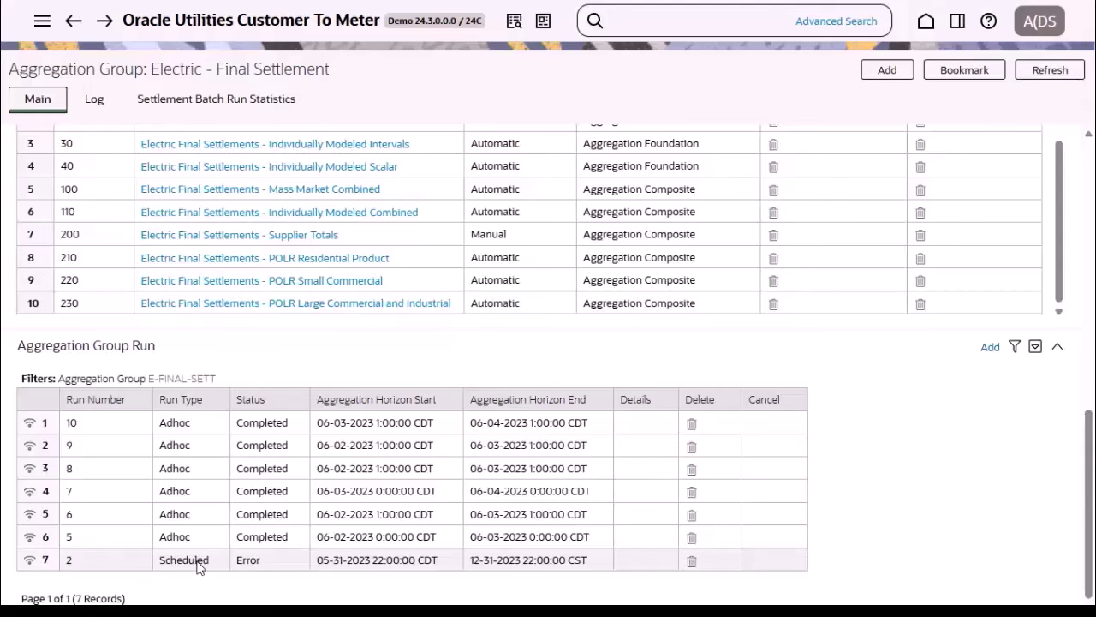
{"action": "scroll", "coordinate": [494, 367], "scroll_direction": "up", "scroll_amount": 3}
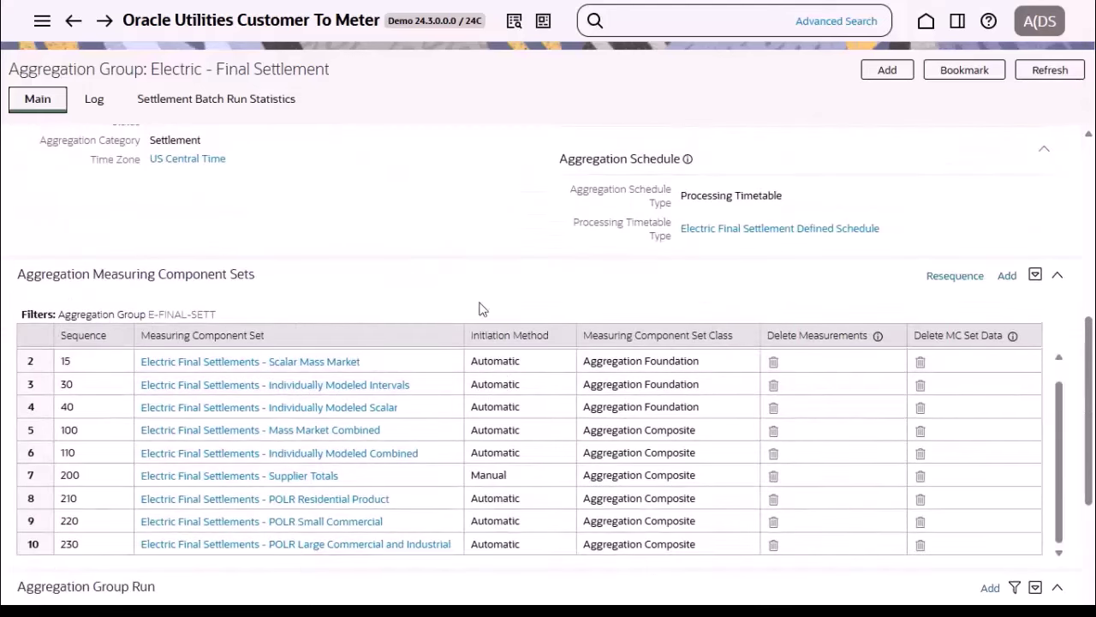
{"action": "scroll", "coordinate": [480, 309], "scroll_direction": "up", "scroll_amount": 3}
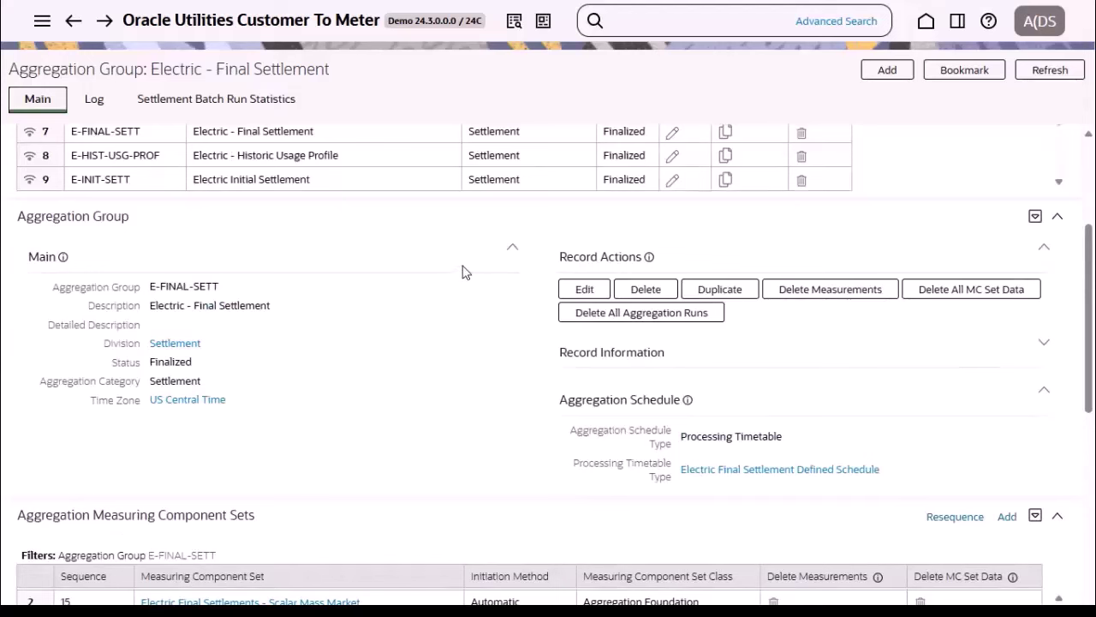
{"action": "scroll", "coordinate": [381, 291], "scroll_direction": "up", "scroll_amount": 3}
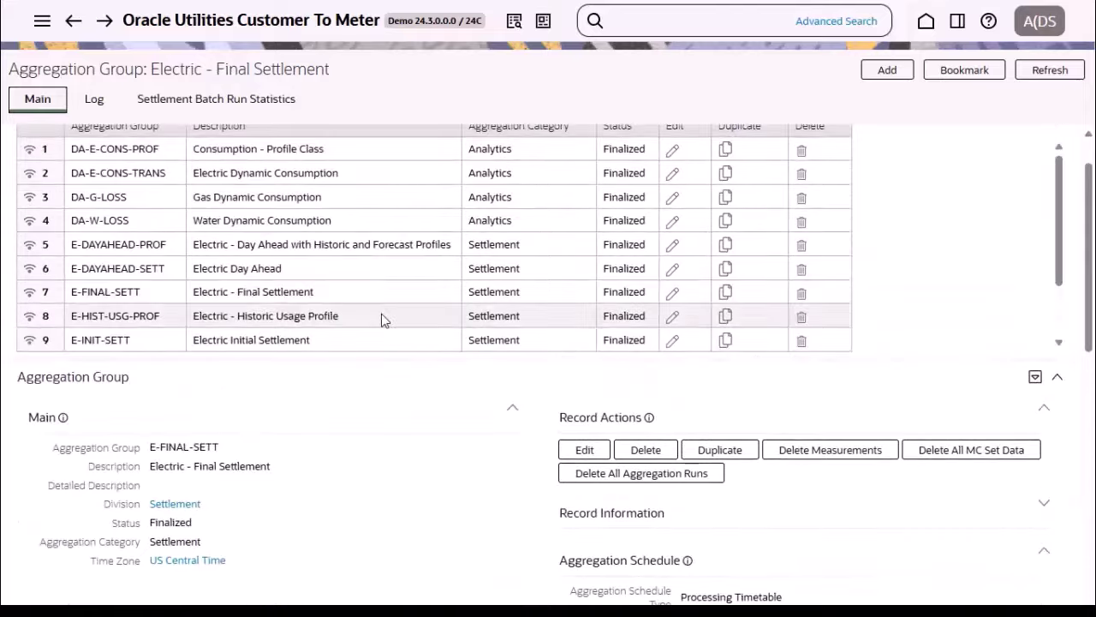
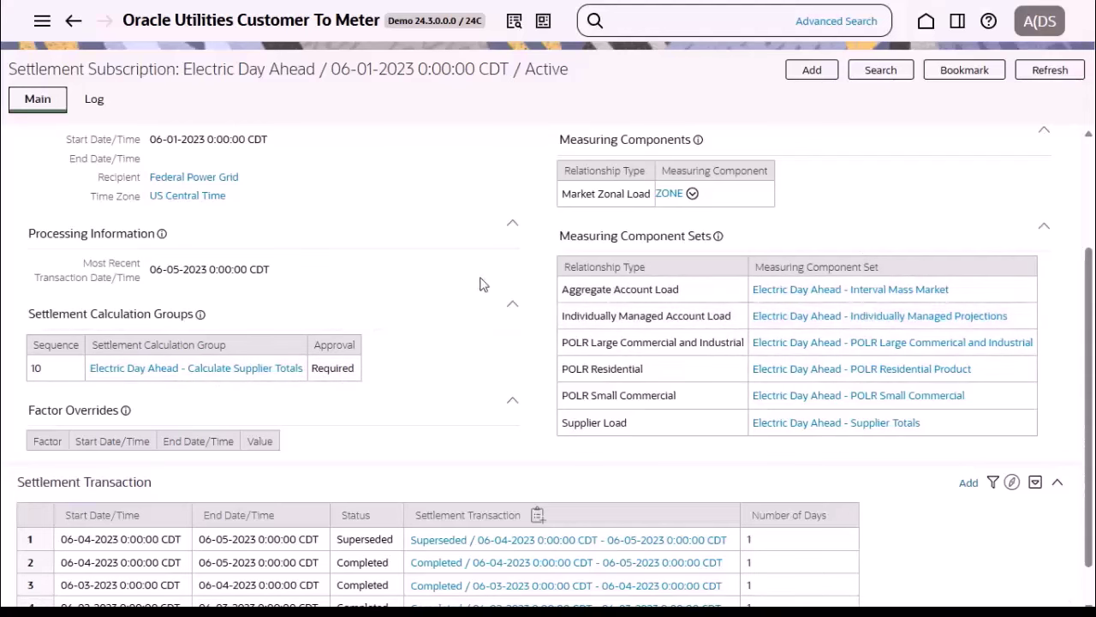
Step: Open the Electric Day Ahead subscription's completed 06-02-2023 to 06-03-2023 settlement transaction and review its main details, calculation groups and outbound communications
{"action": "scroll", "coordinate": [482, 308], "scroll_direction": "down", "scroll_amount": 1}
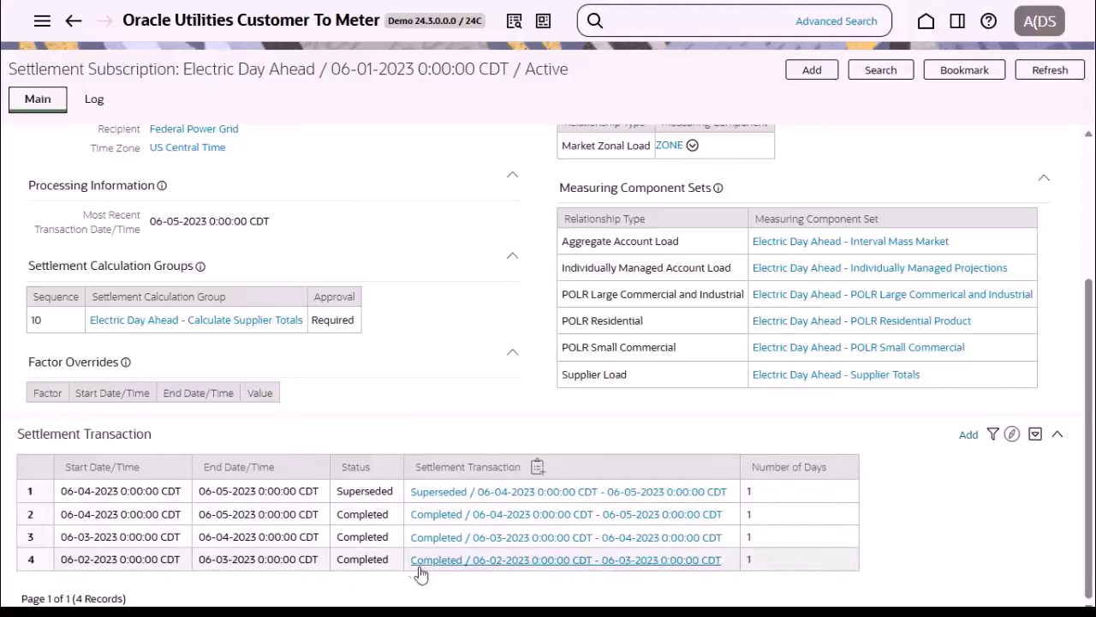
{"action": "left_click", "coordinate": [470, 568]}
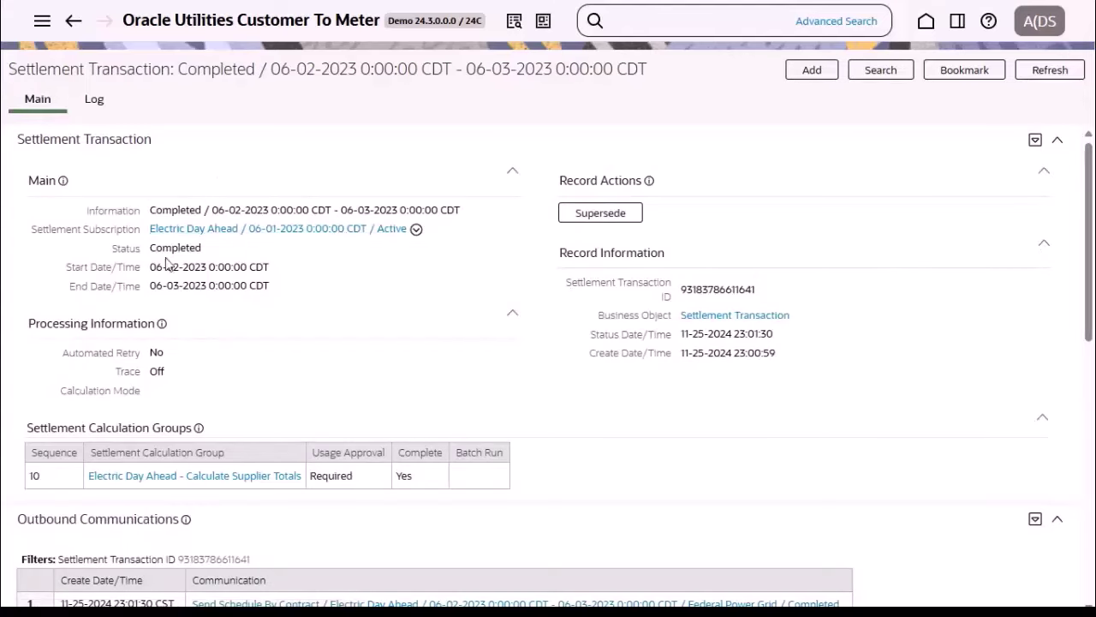
{"action": "scroll", "coordinate": [279, 316], "scroll_direction": "down", "scroll_amount": 3}
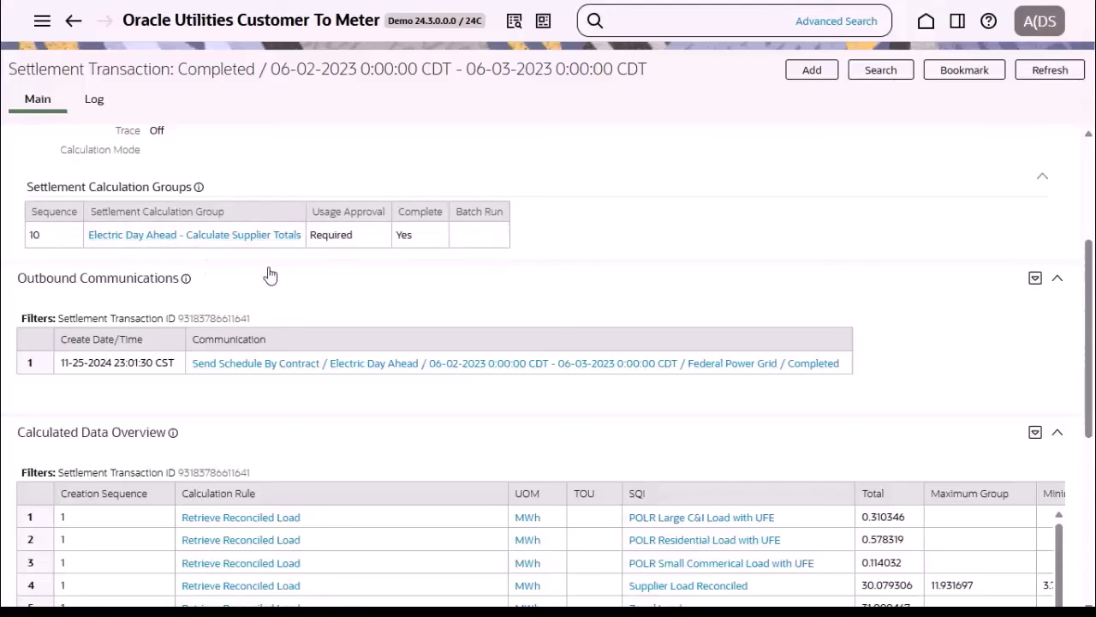
{"action": "scroll", "coordinate": [172, 274], "scroll_direction": "down", "scroll_amount": 1}
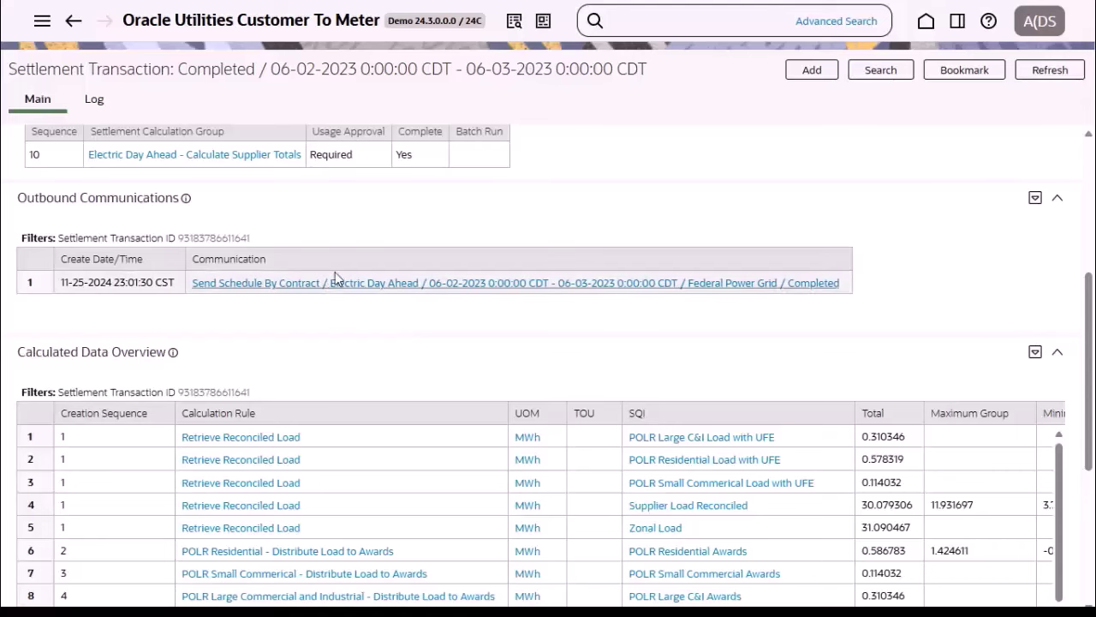
Step: Examine the settlement transaction's Calculated Data Overview, including its calculation rules, SQIs, totals and minimum and maximum group columns
{"action": "scroll", "coordinate": [340, 325], "scroll_direction": "down", "scroll_amount": 3}
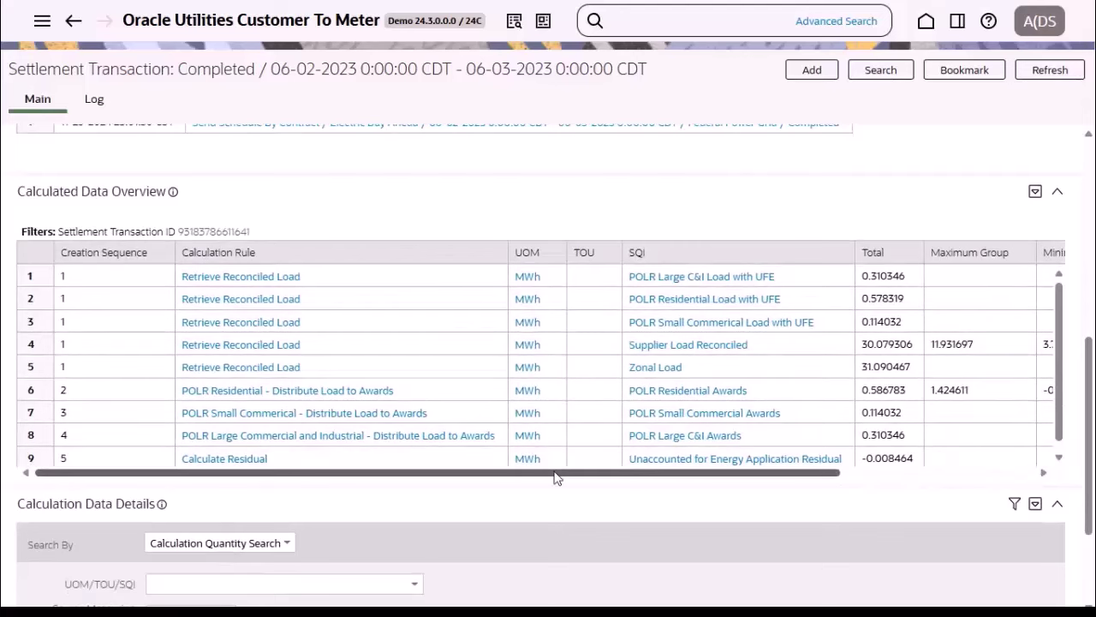
{"action": "left_click_drag", "start_coordinate": [554, 477], "coordinate": [698, 481]}
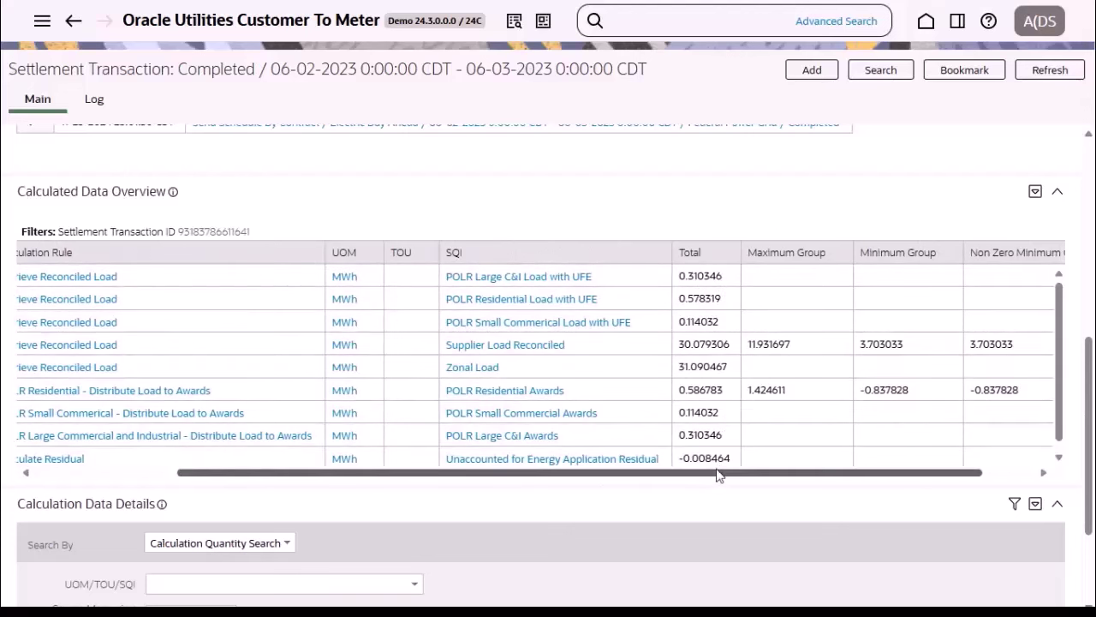
{"action": "scroll", "coordinate": [531, 291], "scroll_direction": "up", "scroll_amount": 1}
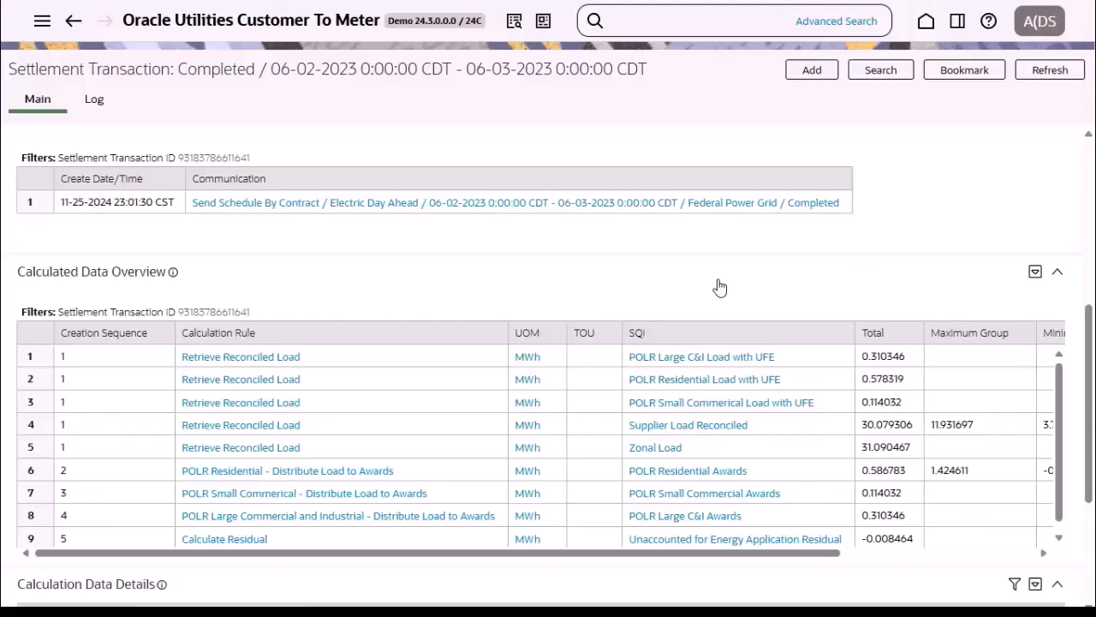
{"action": "scroll", "coordinate": [745, 343], "scroll_direction": "down", "scroll_amount": 3}
{"action": "scroll", "coordinate": [697, 140], "scroll_direction": "up", "scroll_amount": 8}
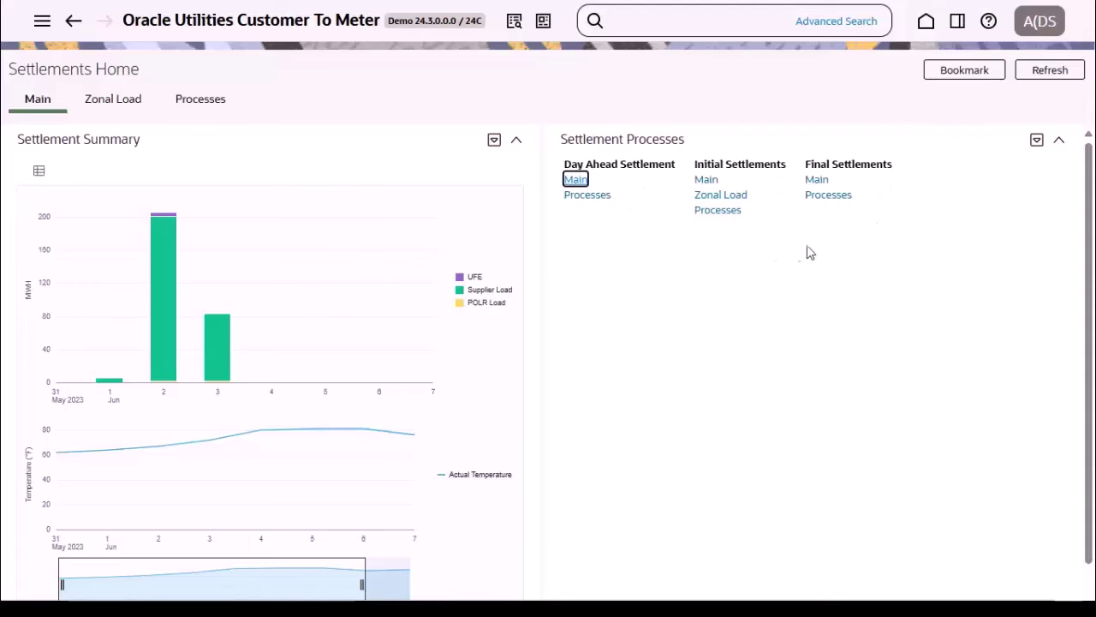
Step: Launch an Electric - Initial Settlements process with start and end dates of 06-02-2023 and advance to Initial Aggregation
{"action": "left_click", "coordinate": [718, 211]}
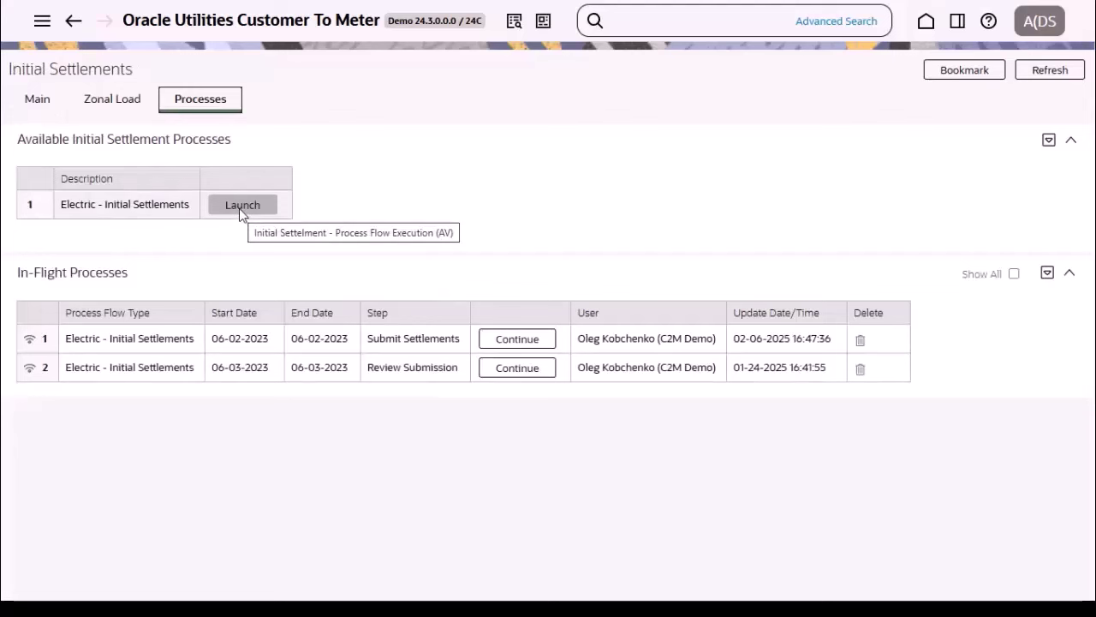
{"action": "left_click", "coordinate": [241, 211]}
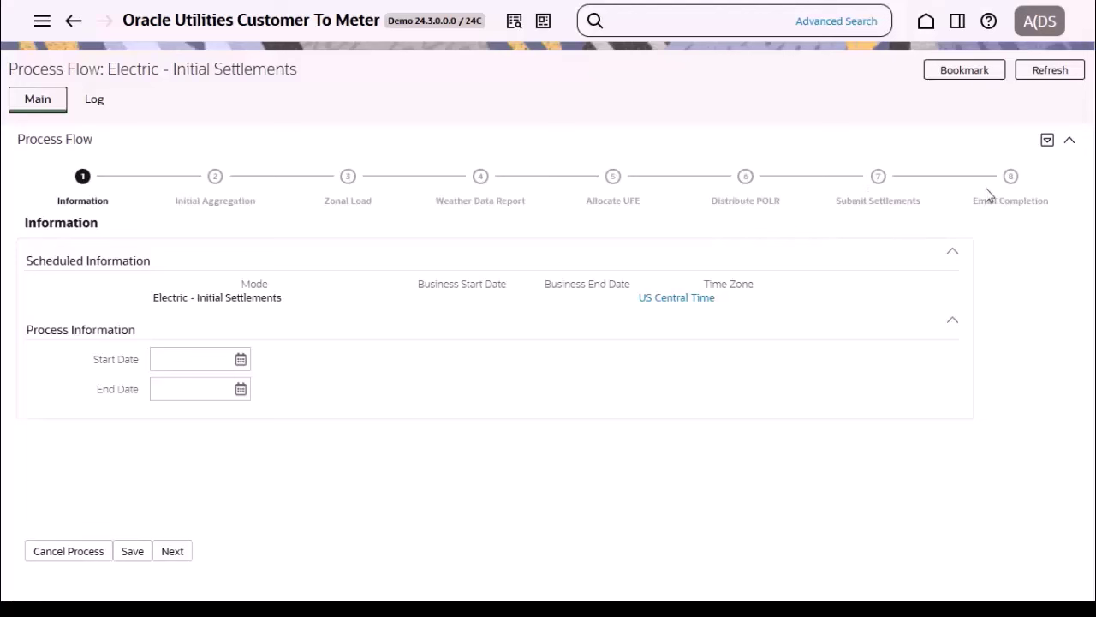
{"action": "left_click", "coordinate": [199, 360]}
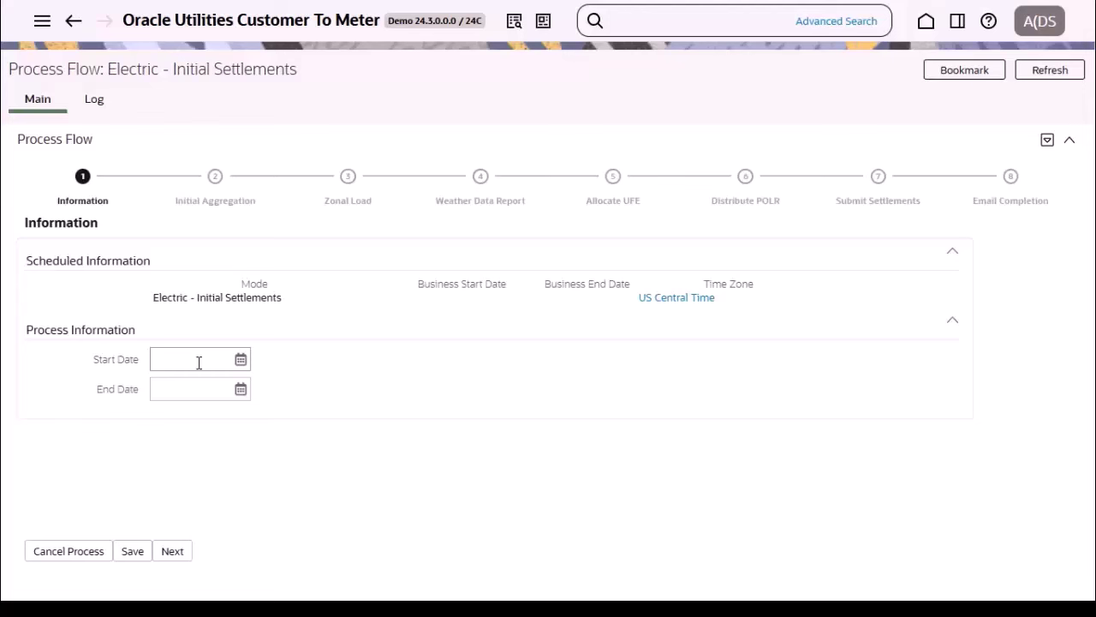
{"action": "left_click", "coordinate": [199, 362]}
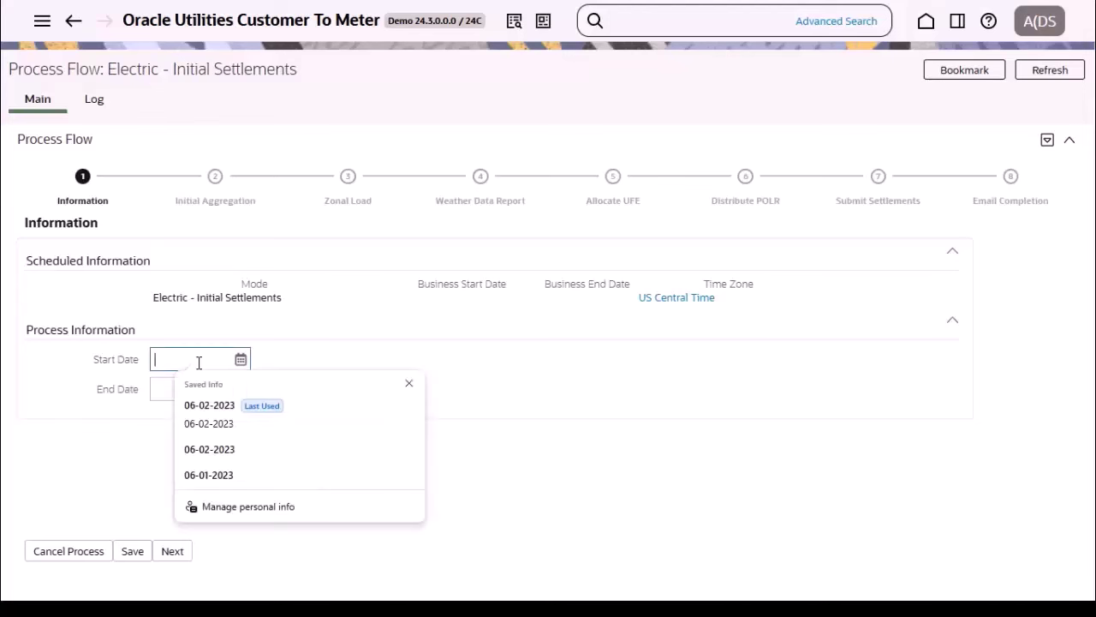
{"action": "left_click", "coordinate": [208, 405]}
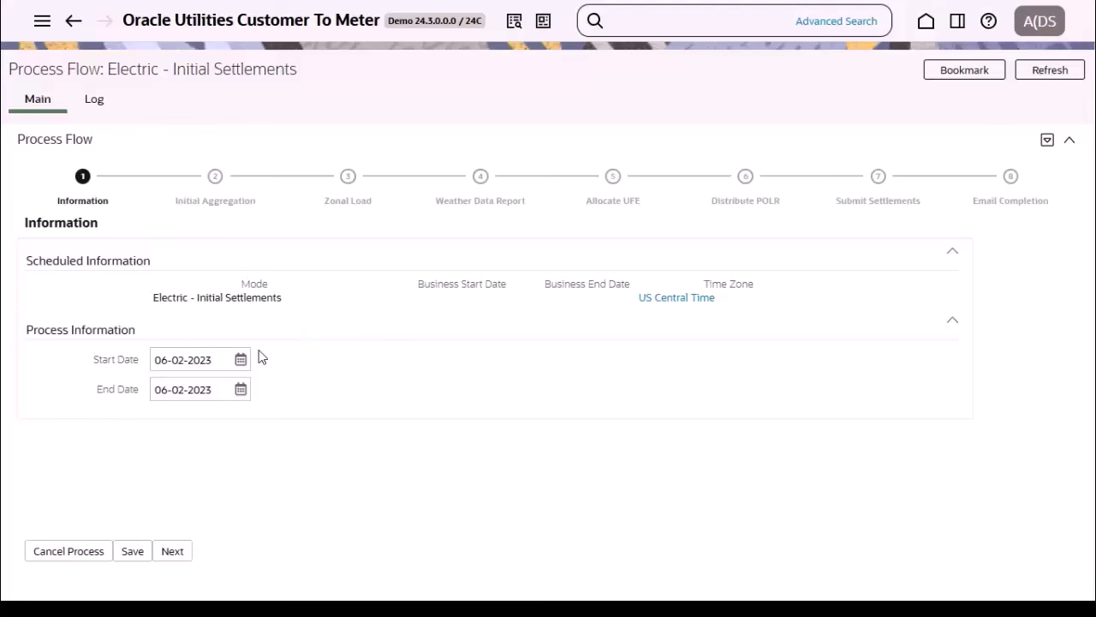
{"action": "left_click", "coordinate": [159, 554]}
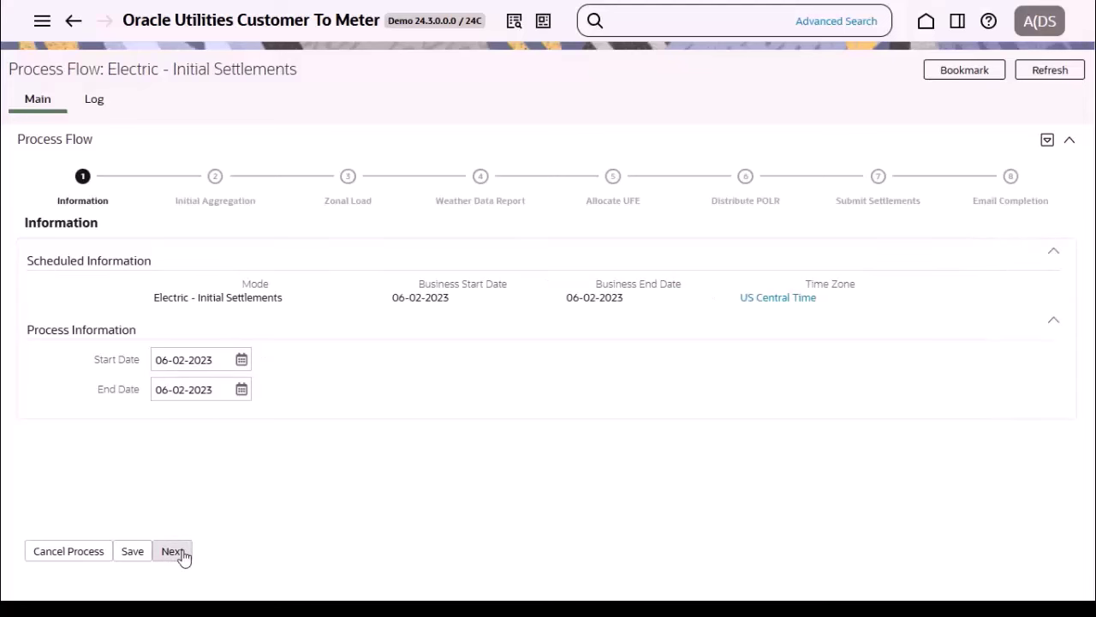
{"action": "left_click", "coordinate": [181, 554]}
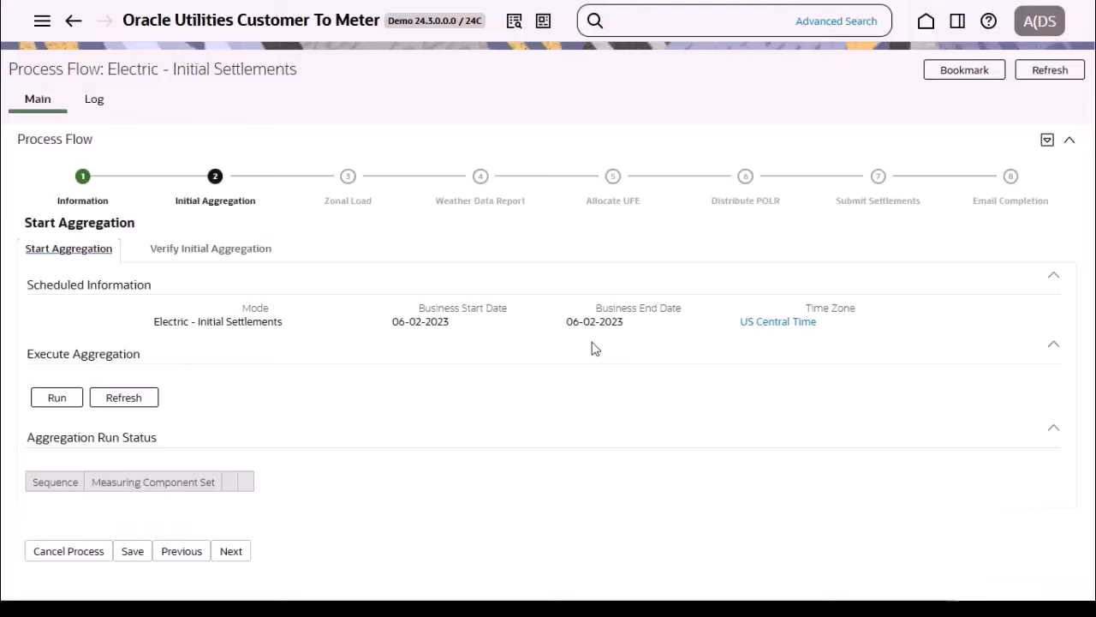
Step: Run the initial aggregation, refresh its progress, and collapse Scheduled Information and Execute Aggregation to view the run status
{"action": "left_click", "coordinate": [61, 401]}
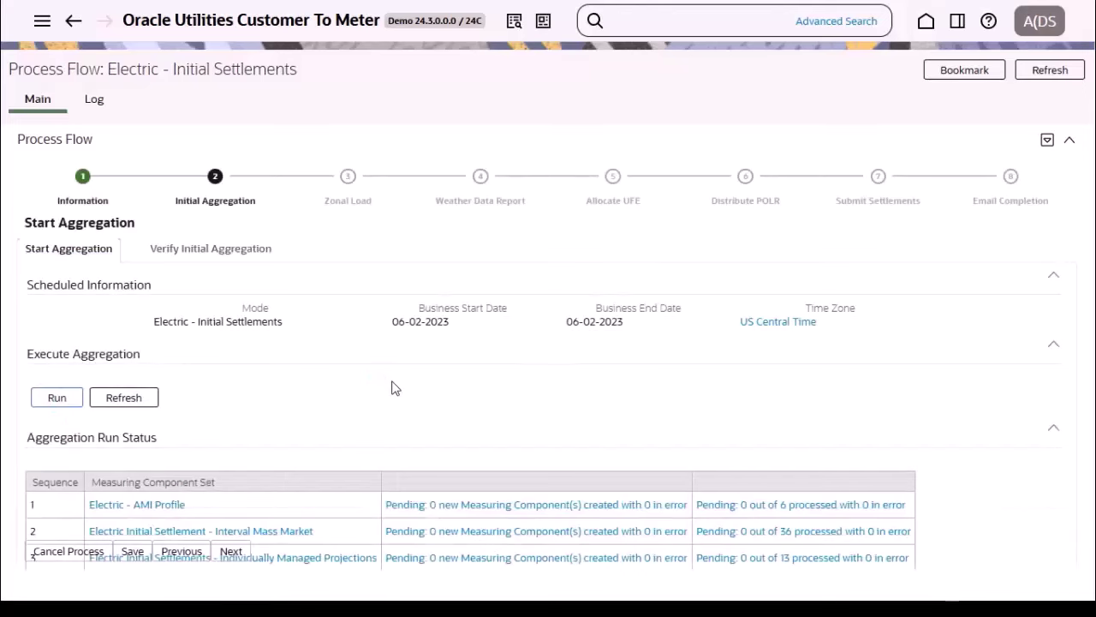
{"action": "left_click", "coordinate": [124, 397]}
{"action": "left_click", "coordinate": [1053, 274]}
{"action": "left_click", "coordinate": [666, 311]}
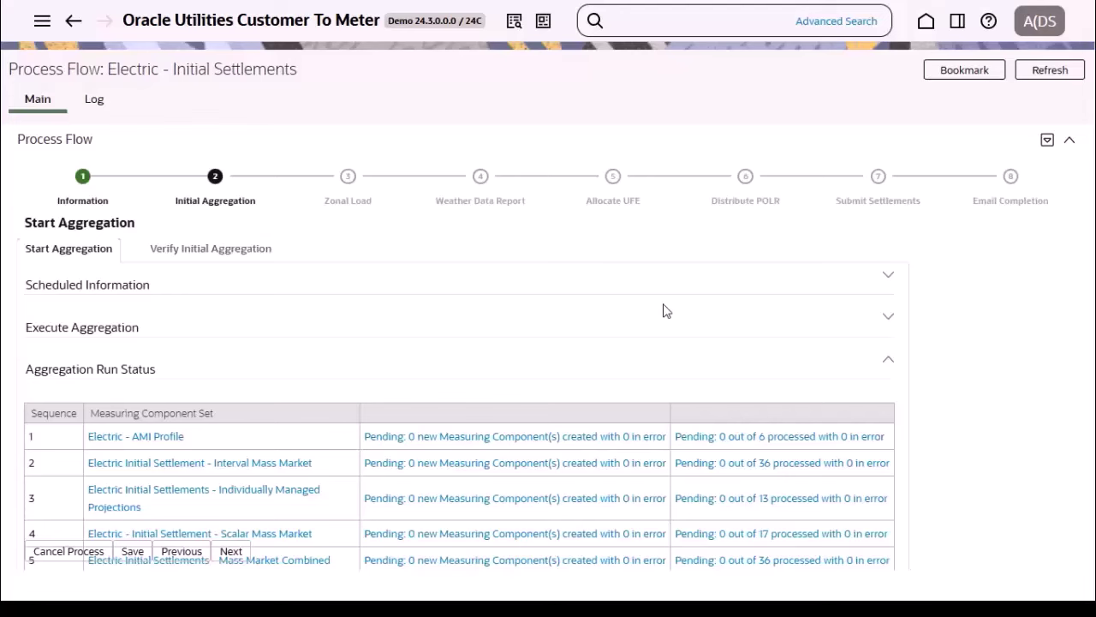
{"action": "left_click", "coordinate": [666, 311]}
{"action": "left_click", "coordinate": [123, 370]}
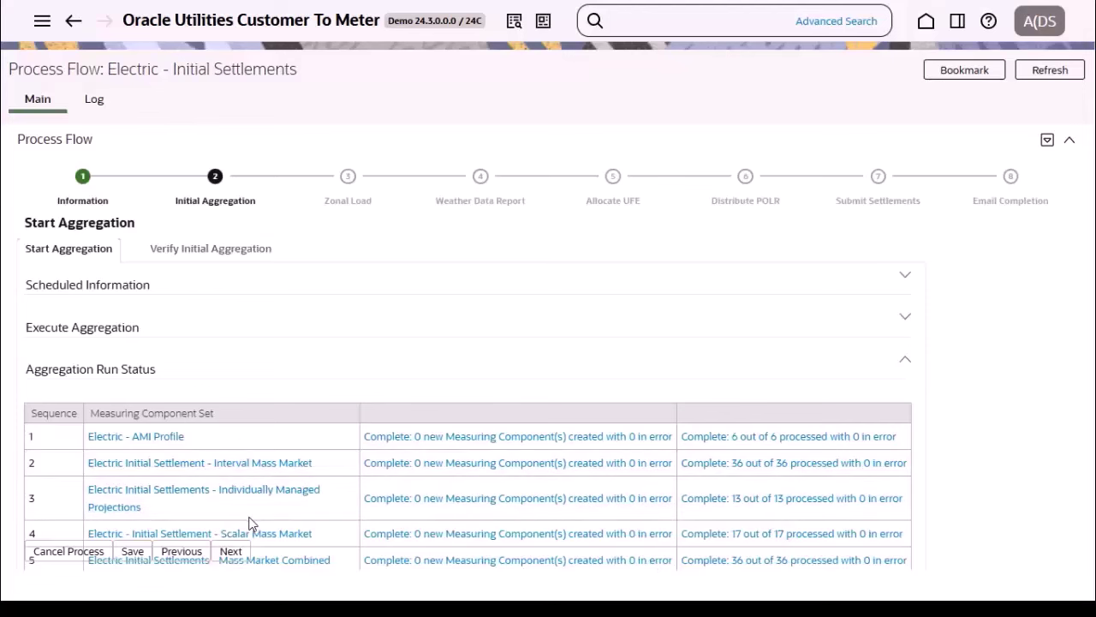
Step: Advance through Verify Initial Aggregation and Zonal Load, open the Weather analytics, and continue to the Allocate UFE stage
{"action": "left_click", "coordinate": [231, 550]}
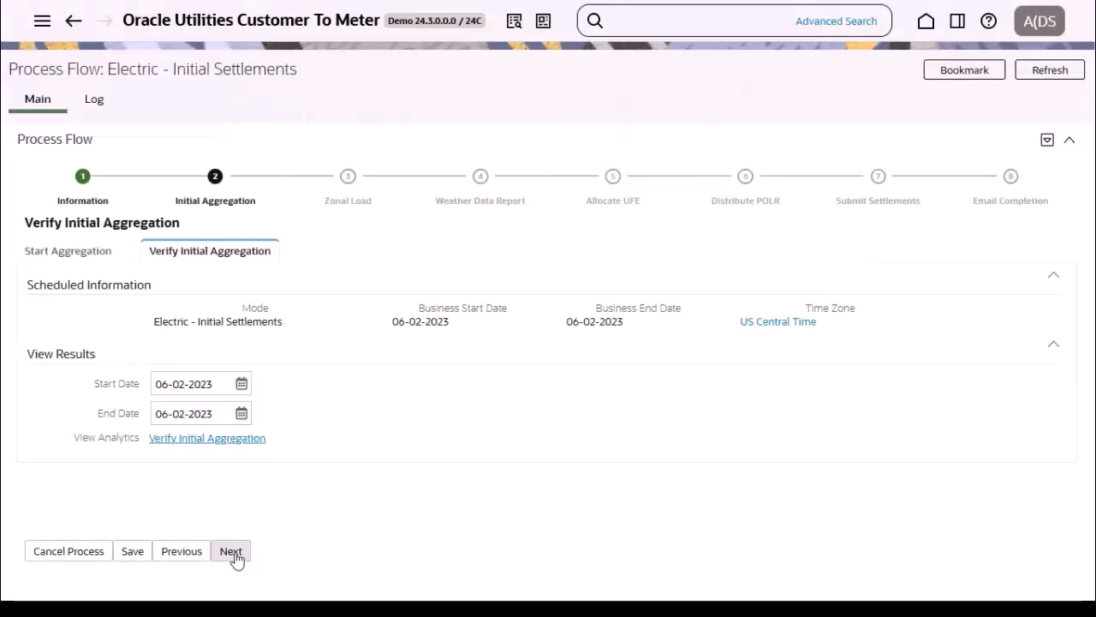
{"action": "left_click", "coordinate": [233, 553]}
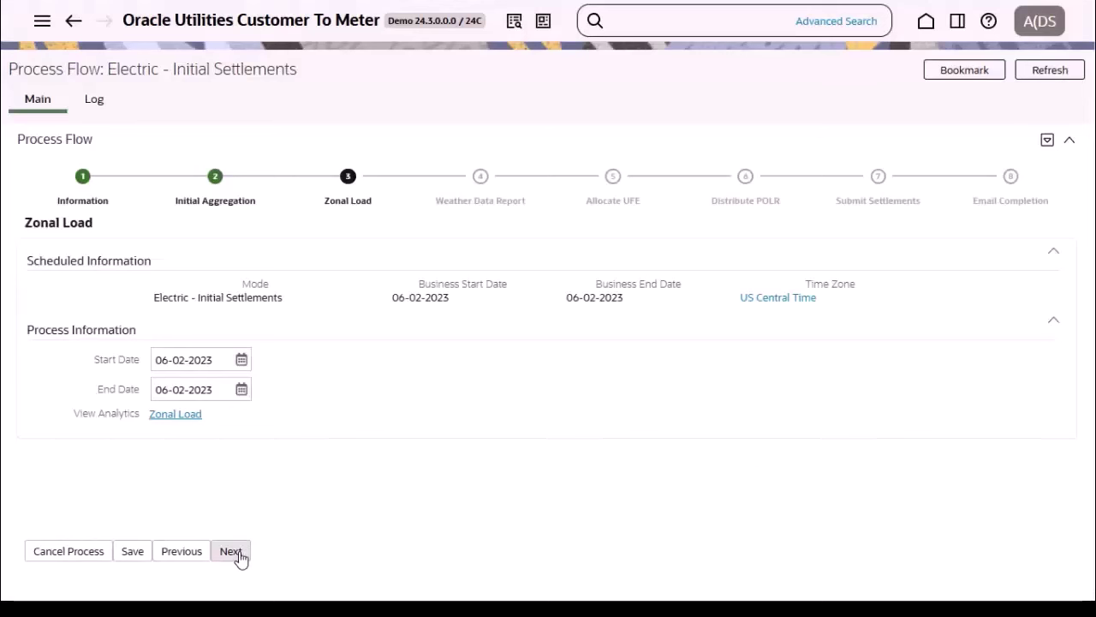
{"action": "left_click", "coordinate": [231, 552]}
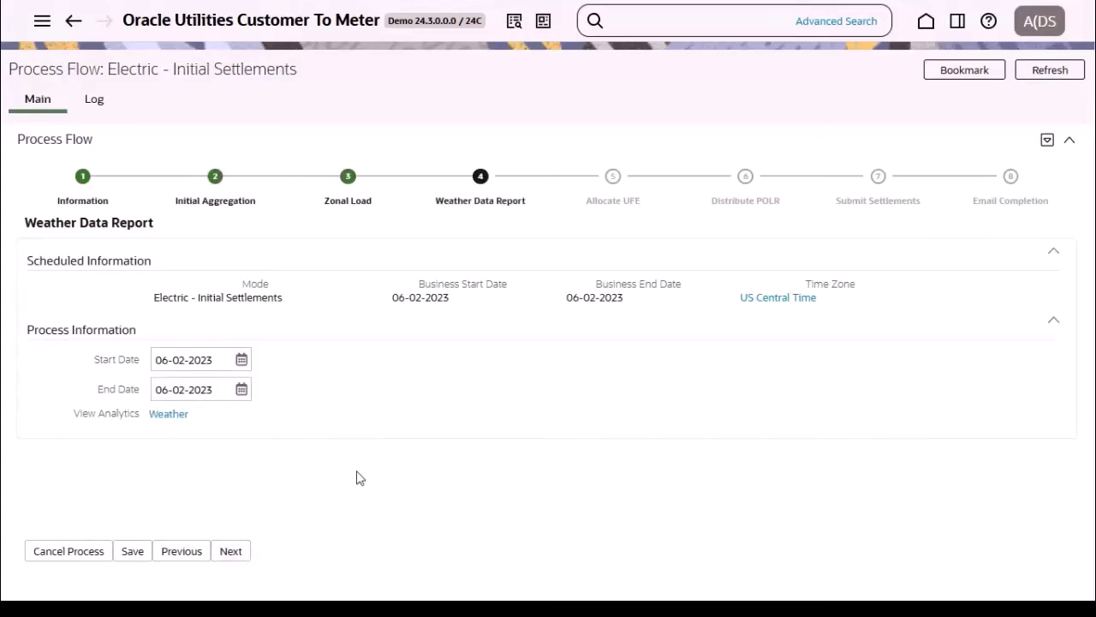
{"action": "left_click", "coordinate": [169, 414]}
{"action": "left_click", "coordinate": [232, 553]}
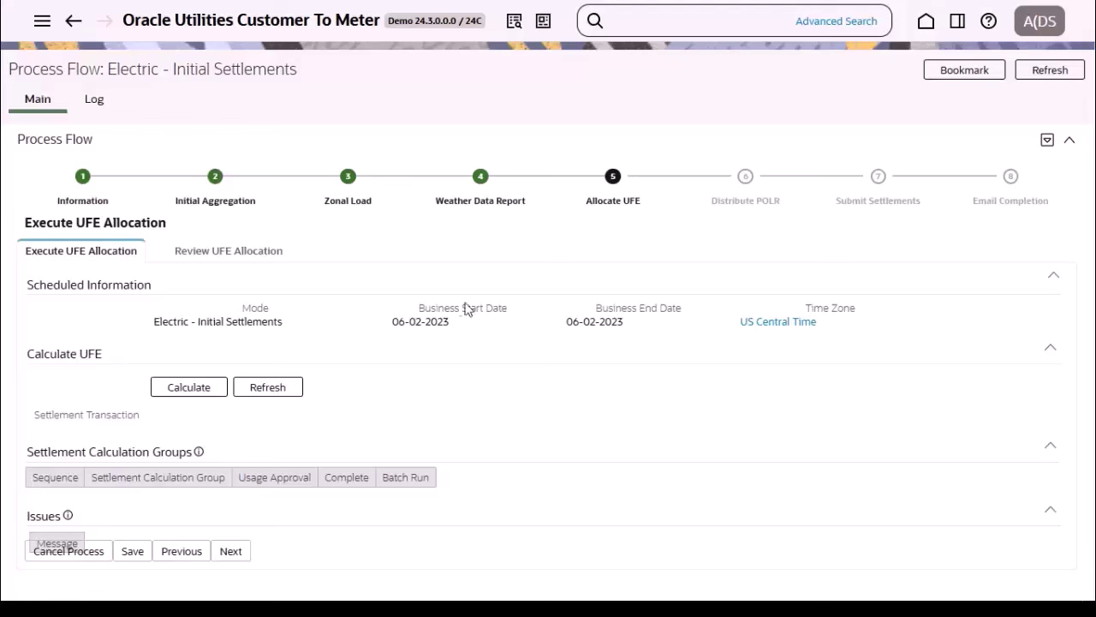
Step: Calculate the UFE allocation for 06-02-2023 and refresh the settlement transaction status
{"action": "left_click", "coordinate": [187, 392]}
{"action": "left_click", "coordinate": [192, 392]}
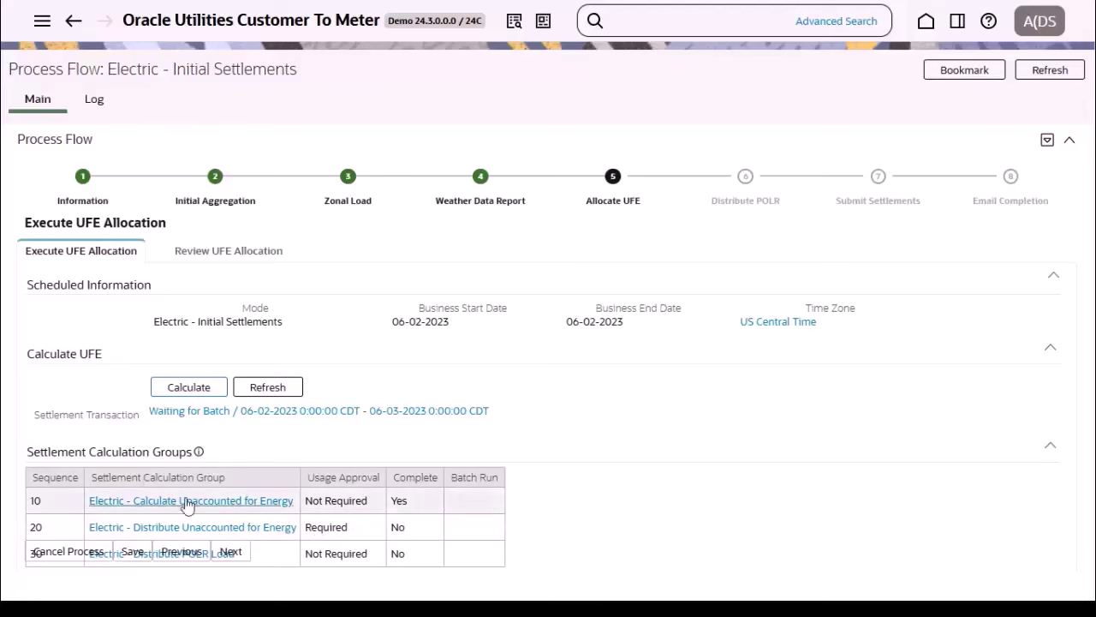
{"action": "left_click", "coordinate": [267, 387]}
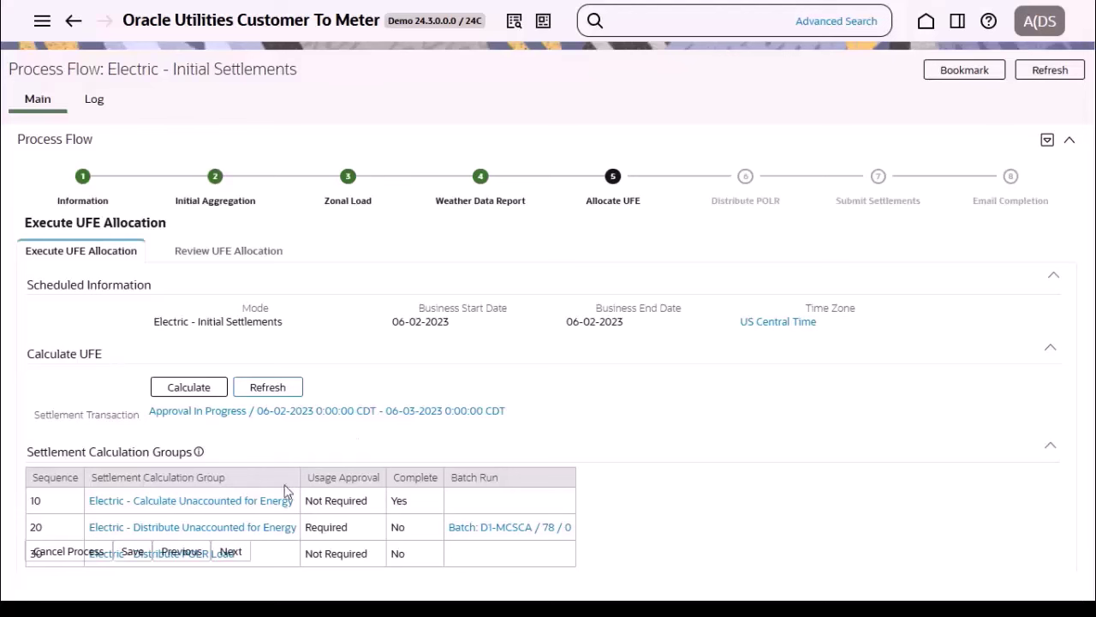
Step: Review the hourly UFE figures in the Review UFE analytics, and advance the process flow to Distribute POLR
{"action": "left_click", "coordinate": [231, 553]}
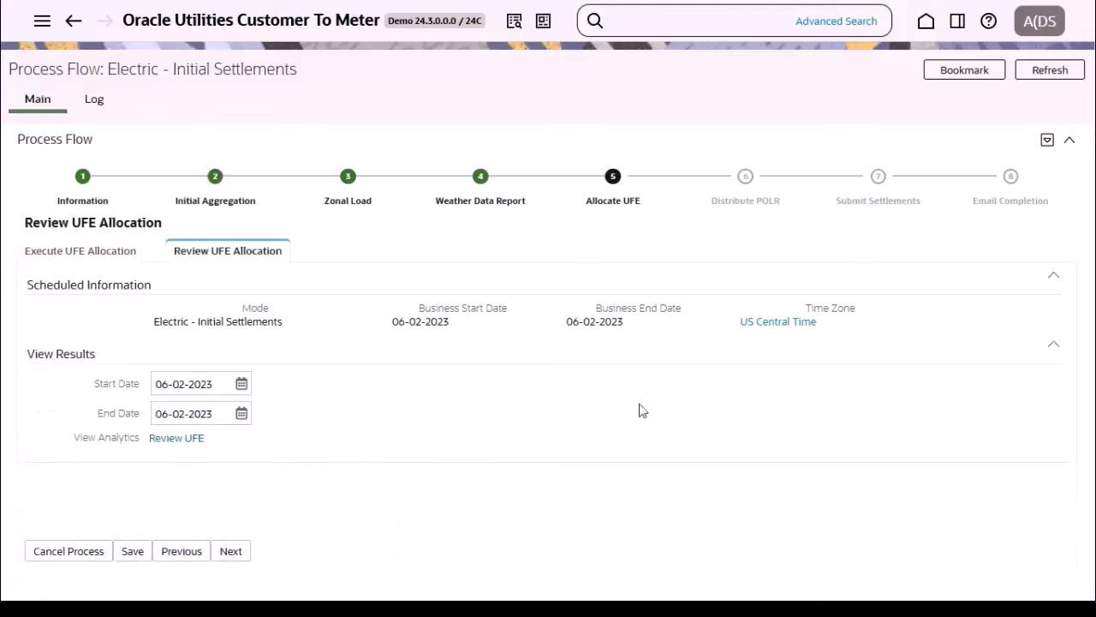
{"action": "left_click", "coordinate": [184, 440]}
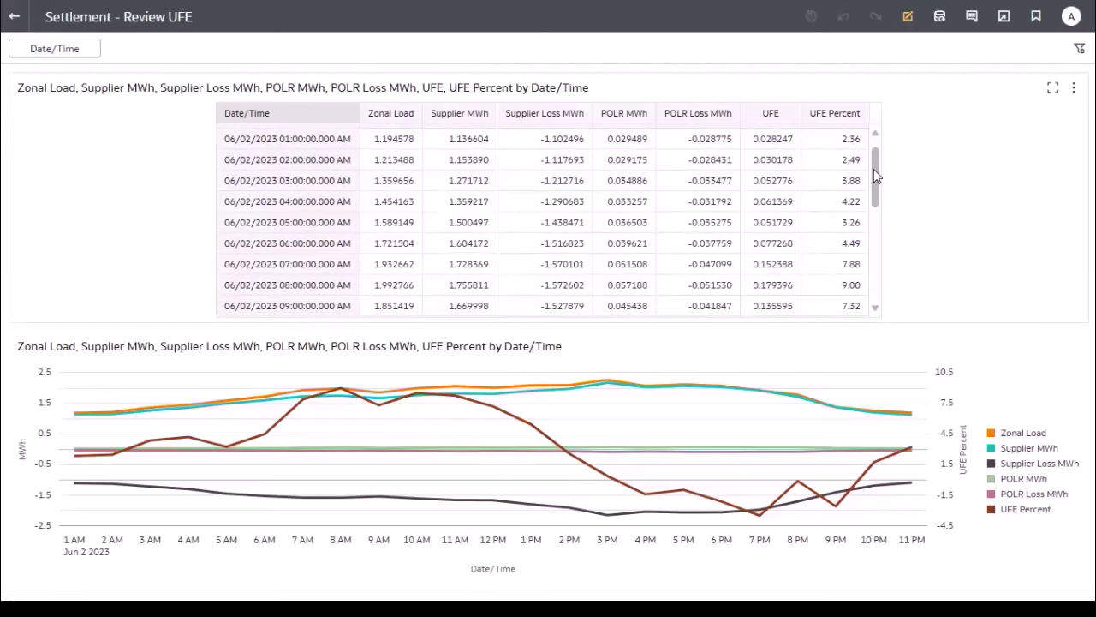
{"action": "mouse_move", "coordinate": [874, 169]}
{"action": "left_mouse_down"}
{"action": "mouse_move", "coordinate": [873, 280]}
{"action": "mouse_move", "coordinate": [882, 163]}
{"action": "left_mouse_up"}
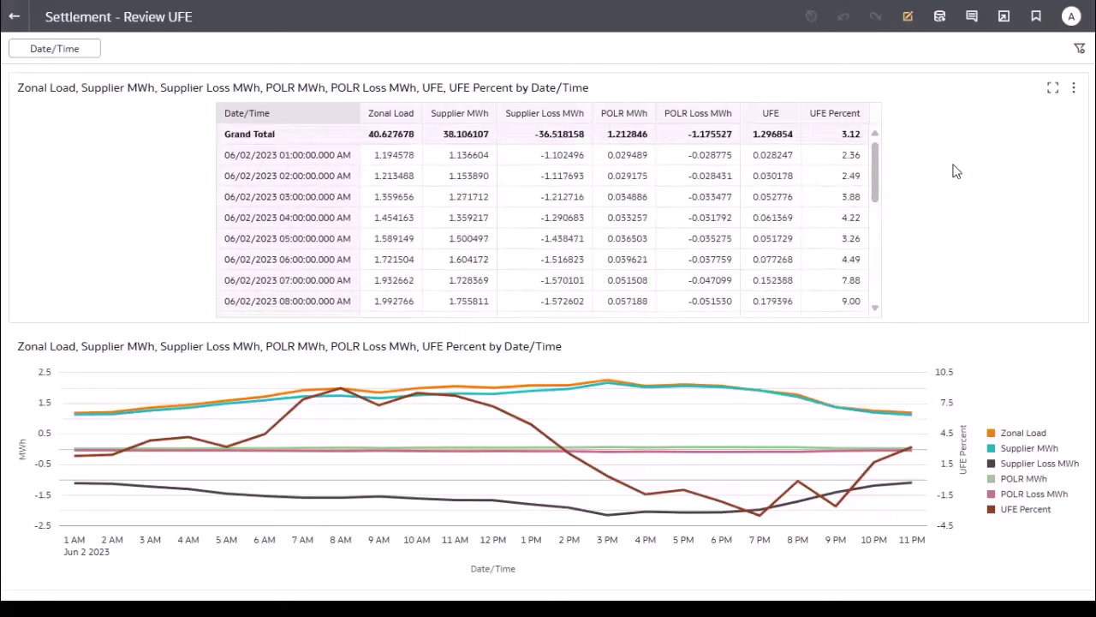
{"action": "key", "text": "alt+Tab"}
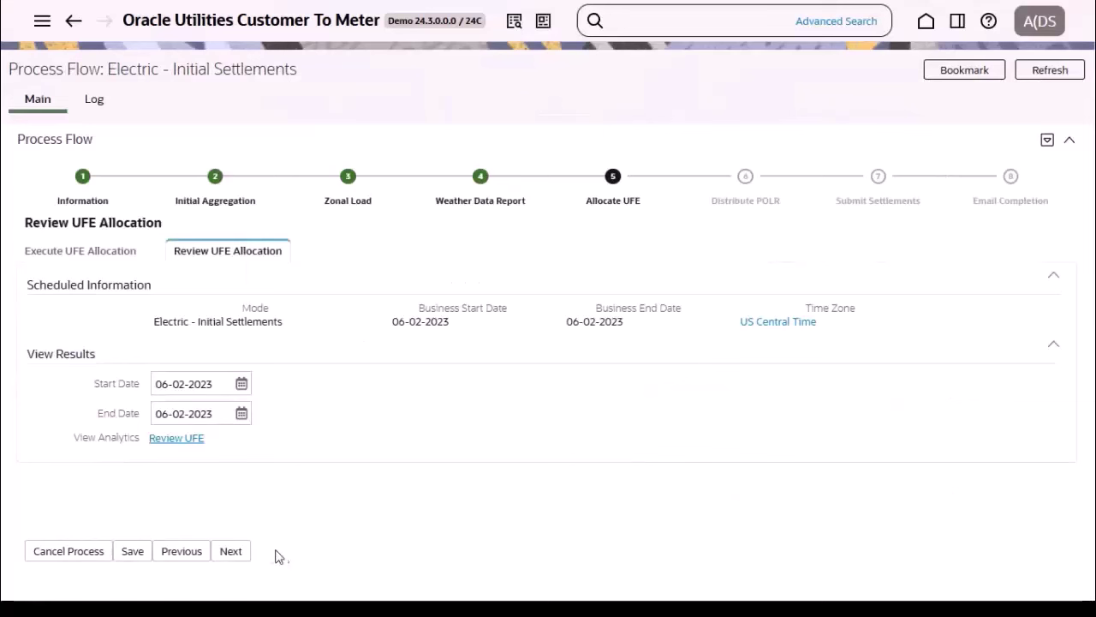
{"action": "left_click", "coordinate": [233, 552]}
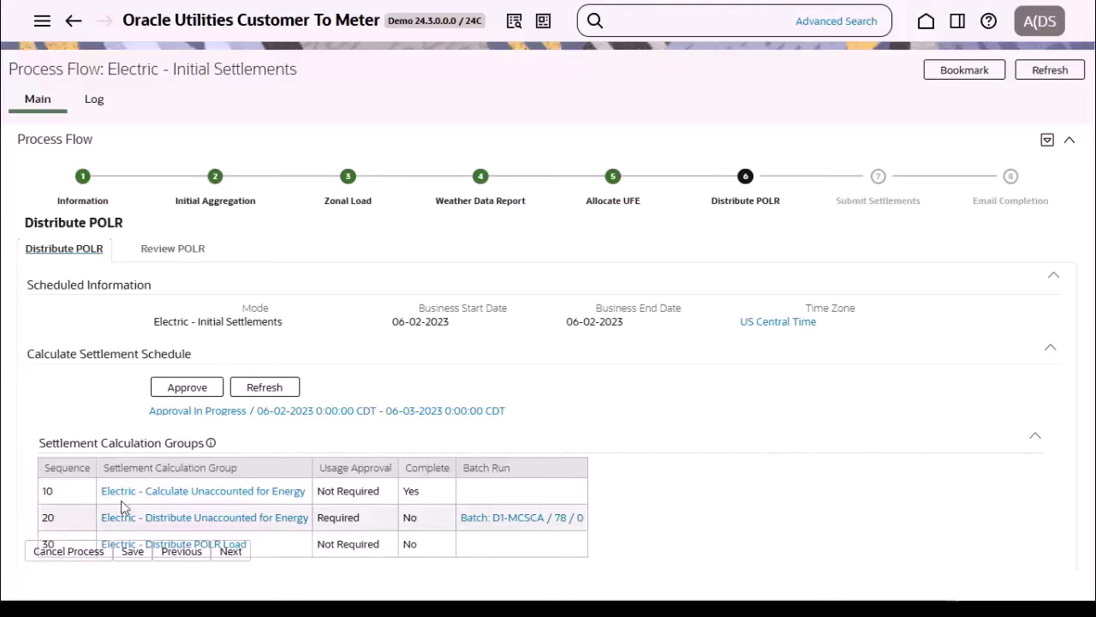
Step: Approve the settlement calculation for 06-02-2023 in Distribute POLR and refresh the schedule status
{"action": "left_click", "coordinate": [202, 391]}
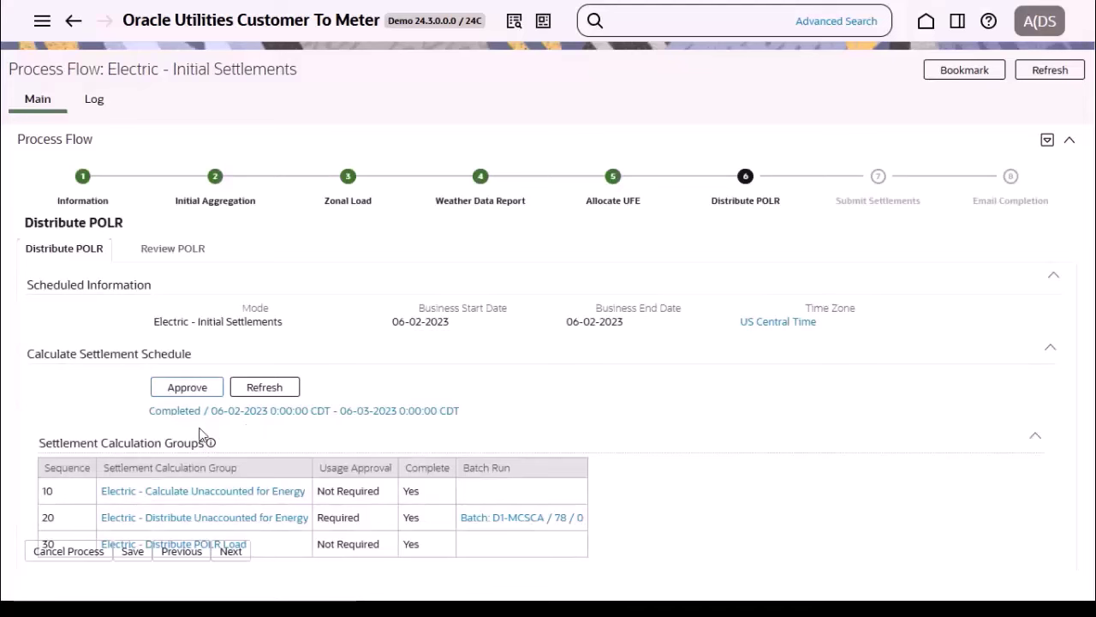
{"action": "left_click", "coordinate": [263, 393]}
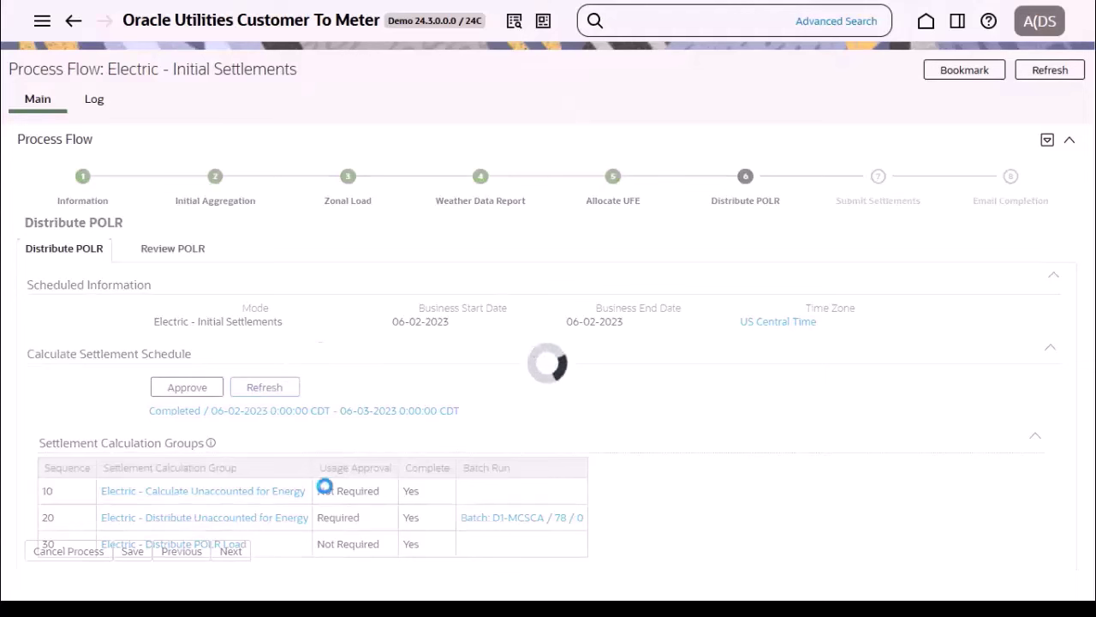
Step: Advance through Review POLR to the Submit Settlements stage and submit the settlements for 06-02-2023
{"action": "left_click", "coordinate": [230, 552]}
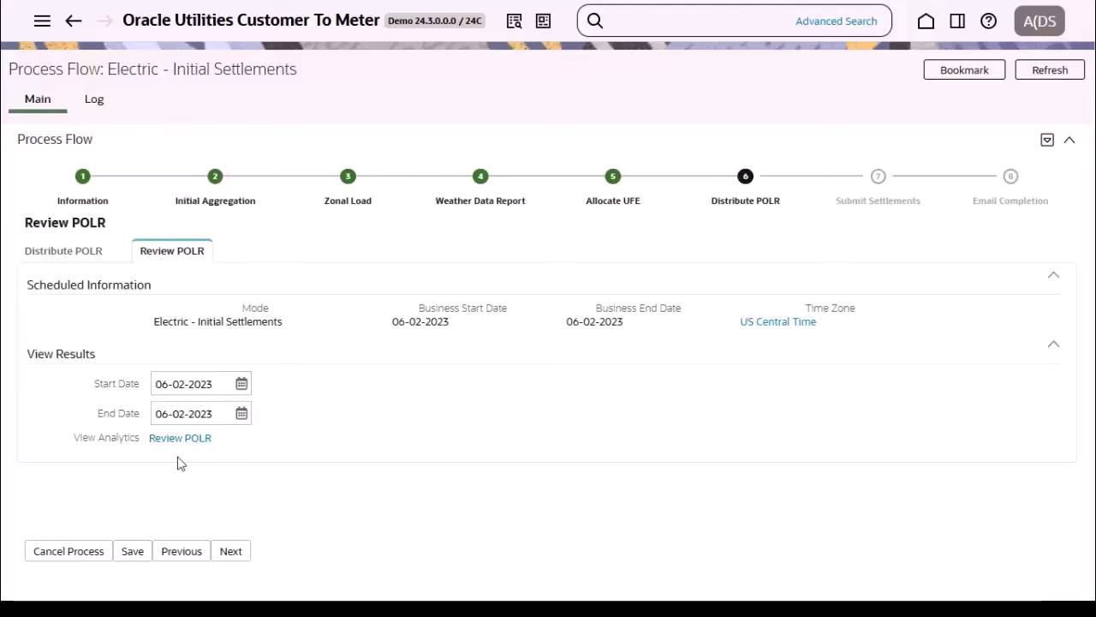
{"action": "left_click", "coordinate": [231, 552]}
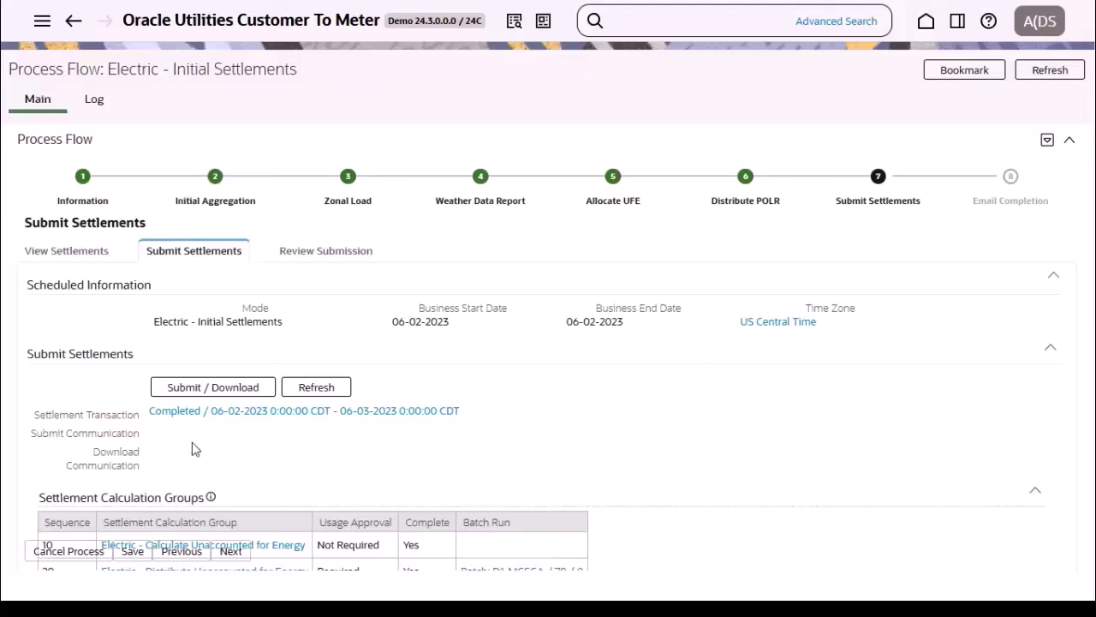
{"action": "left_click", "coordinate": [222, 391]}
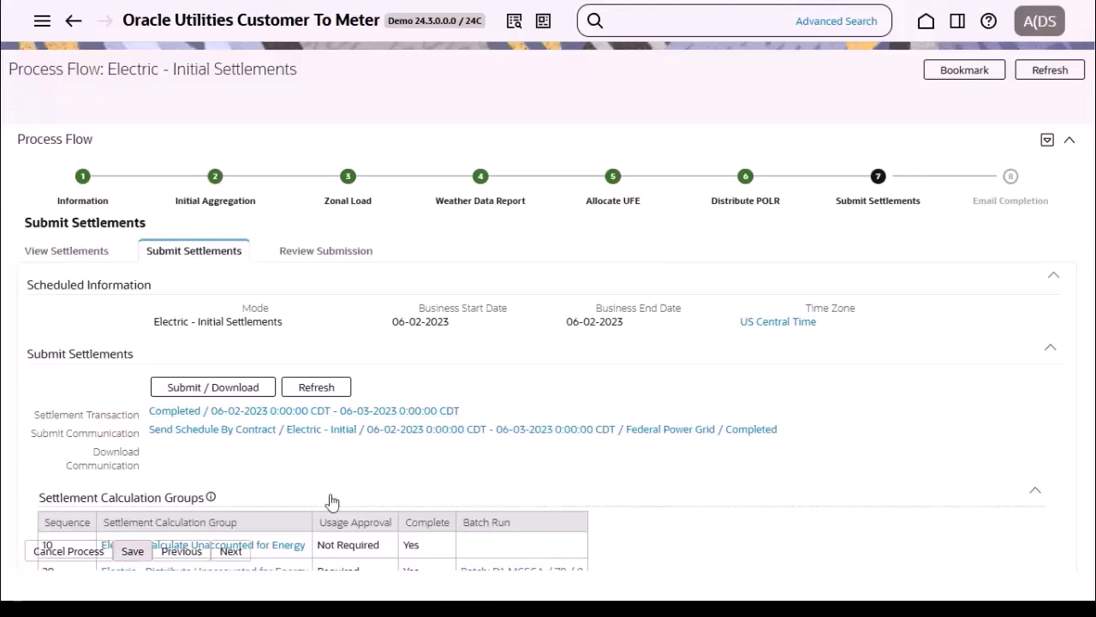
Step: Open the 06-02-2023 settlement transaction, expand Record Information, and view its calculation groups and outbound communications
{"action": "left_click", "coordinate": [428, 410]}
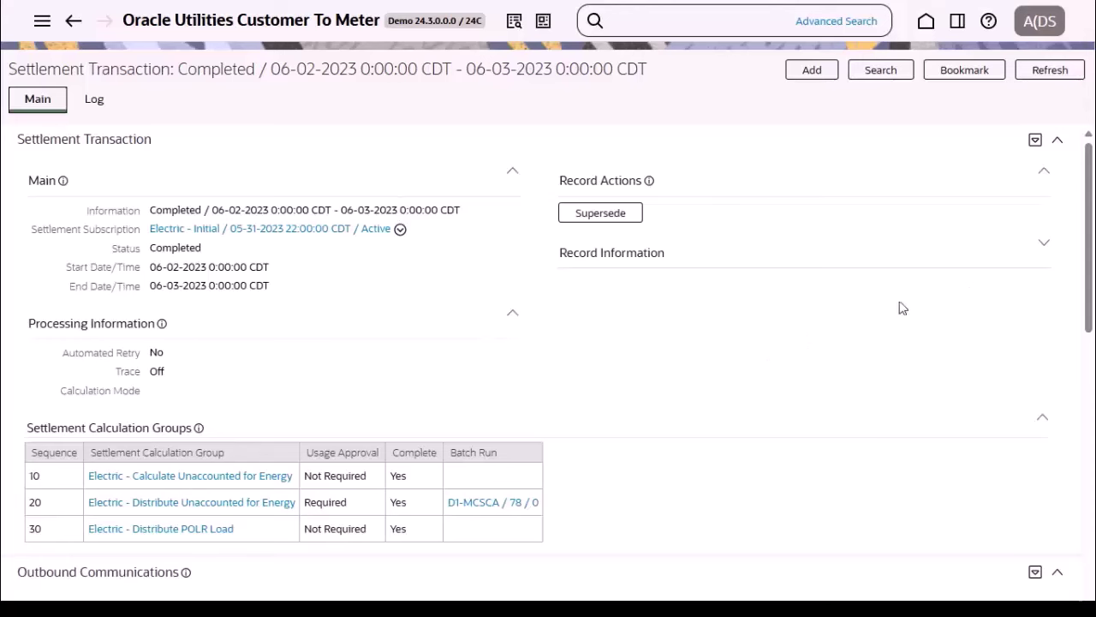
{"action": "left_click", "coordinate": [1046, 244]}
{"action": "scroll", "coordinate": [277, 411], "scroll_direction": "down", "scroll_amount": 2}
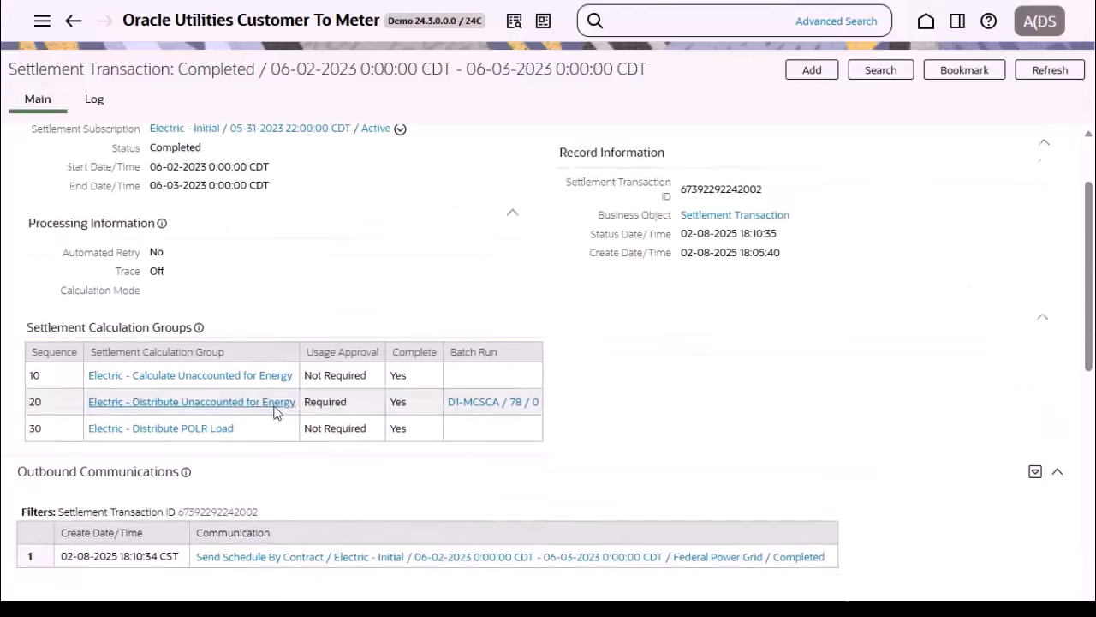
{"action": "scroll", "coordinate": [289, 435], "scroll_direction": "down", "scroll_amount": 1}
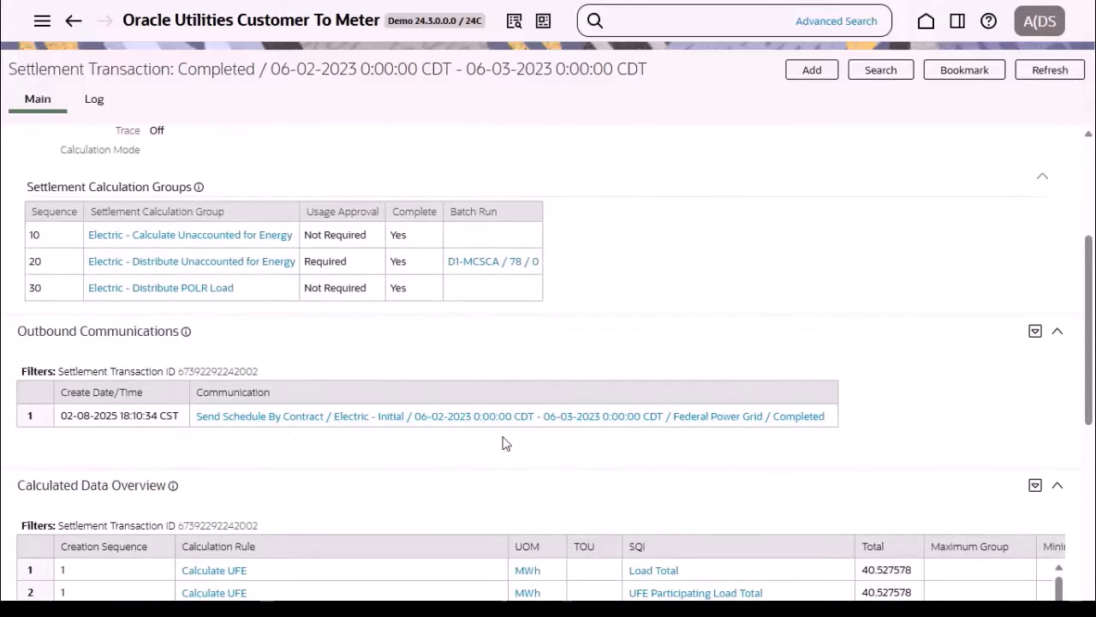
Step: Examine the totals per calculation rule and SQI in the Calculated Data Overview, and look over the Calculation Data Details search
{"action": "scroll", "coordinate": [507, 446], "scroll_direction": "down", "scroll_amount": 2}
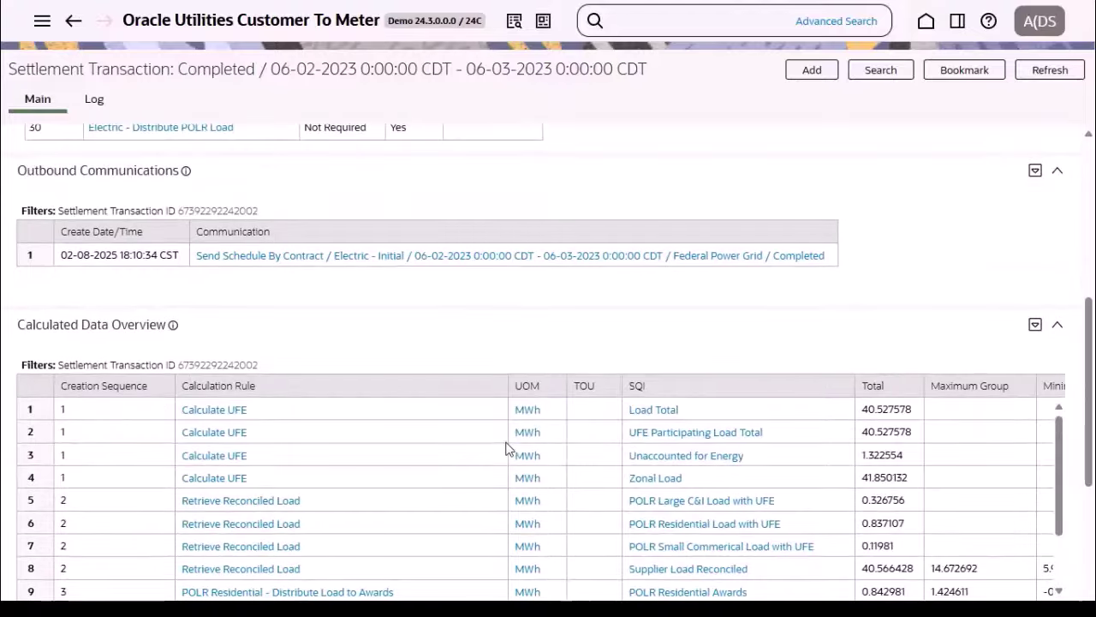
{"action": "scroll", "coordinate": [867, 482], "scroll_direction": "right", "scroll_amount": 3}
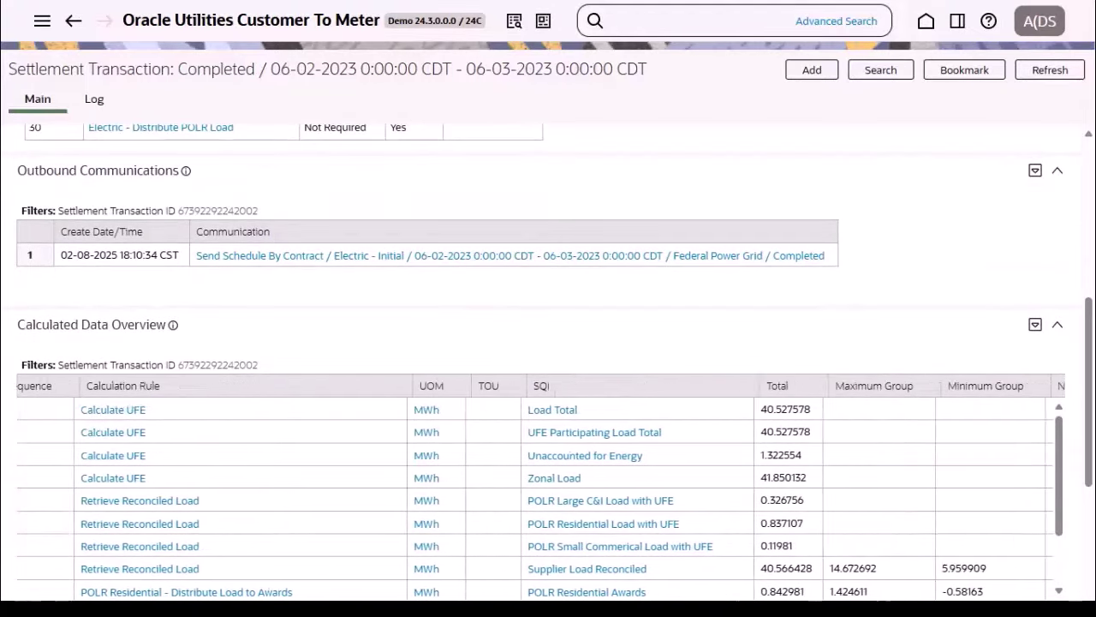
{"action": "scroll", "coordinate": [779, 456], "scroll_direction": "down", "scroll_amount": 2}
{"action": "scroll", "coordinate": [775, 453], "scroll_direction": "up", "scroll_amount": 3}
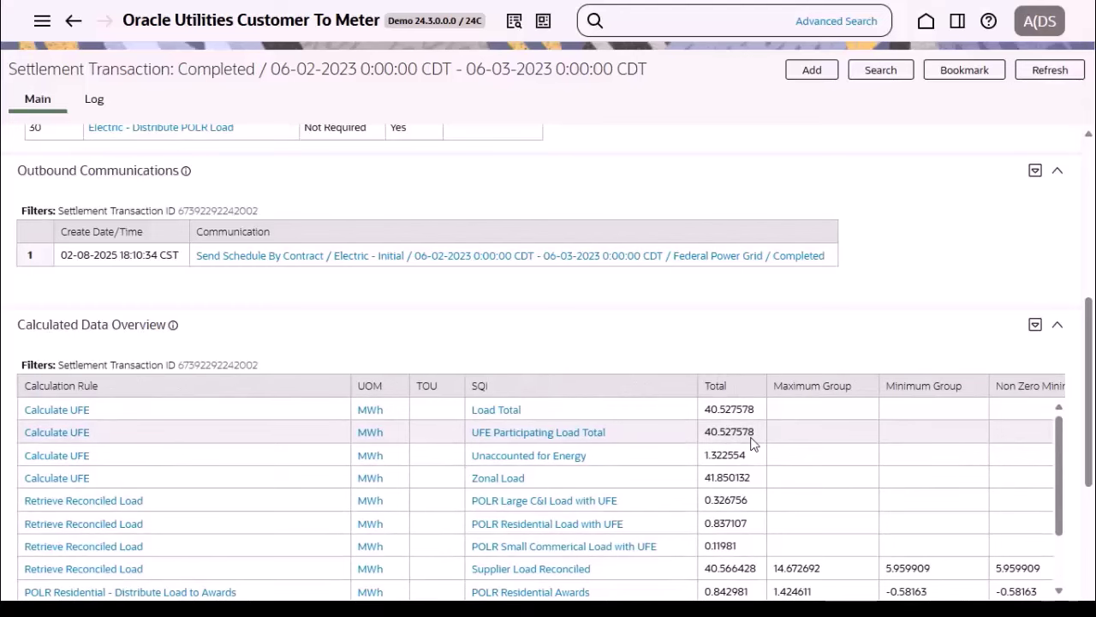
{"action": "scroll", "coordinate": [753, 444], "scroll_direction": "down", "scroll_amount": 3}
{"action": "scroll", "coordinate": [753, 454], "scroll_direction": "up", "scroll_amount": 3}
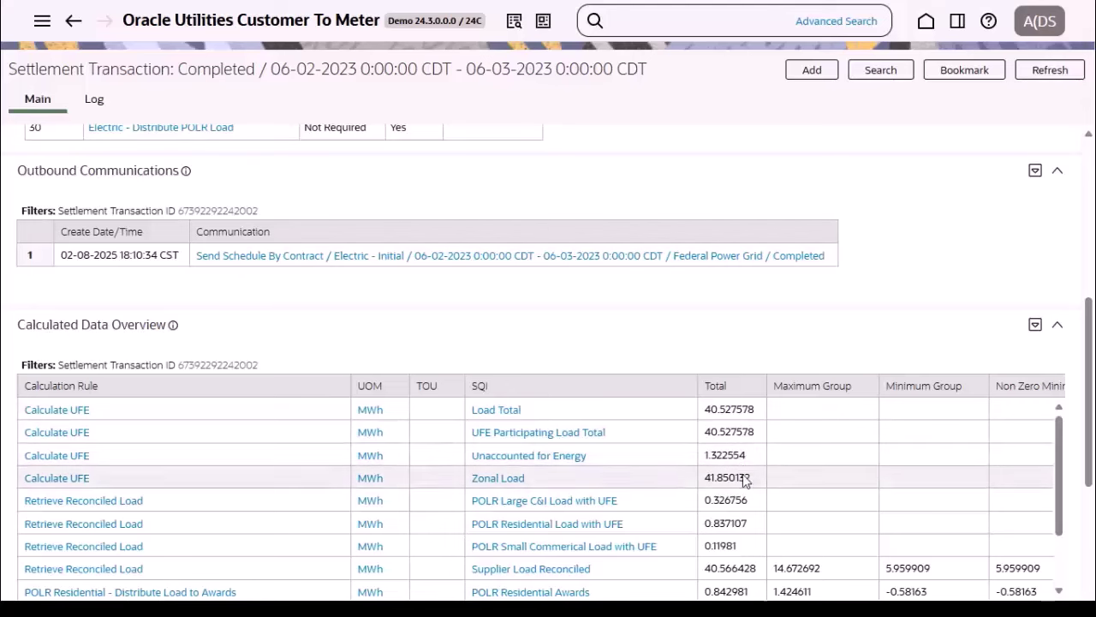
{"action": "scroll", "coordinate": [757, 507], "scroll_direction": "down", "scroll_amount": 2}
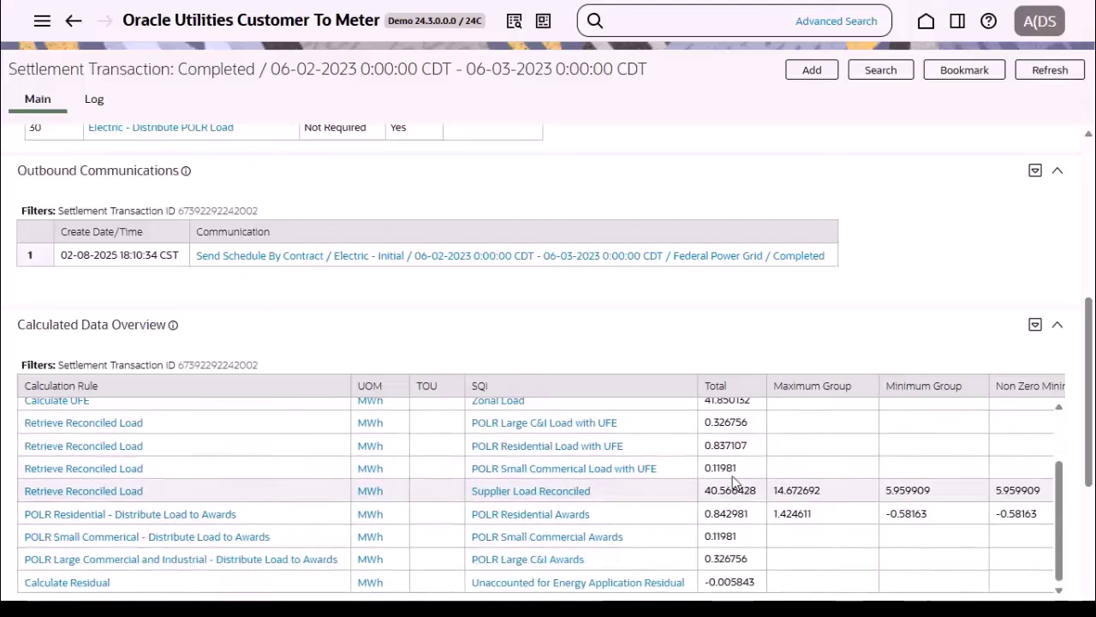
{"action": "scroll", "coordinate": [739, 497], "scroll_direction": "down", "scroll_amount": 3}
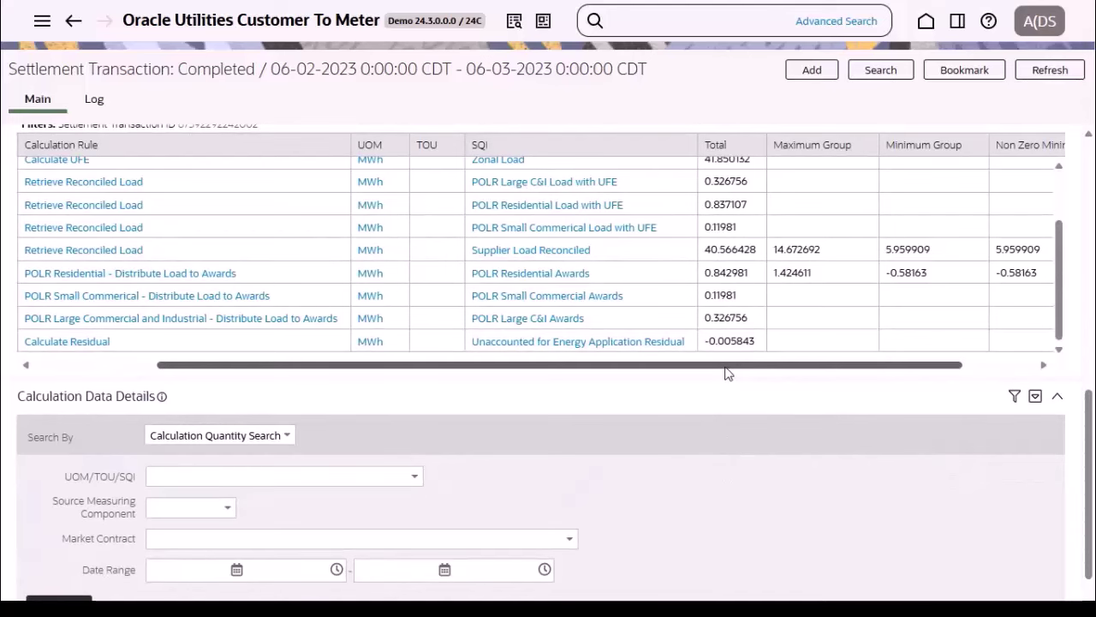
{"action": "left_click_drag", "start_coordinate": [751, 369], "coordinate": [607, 427]}
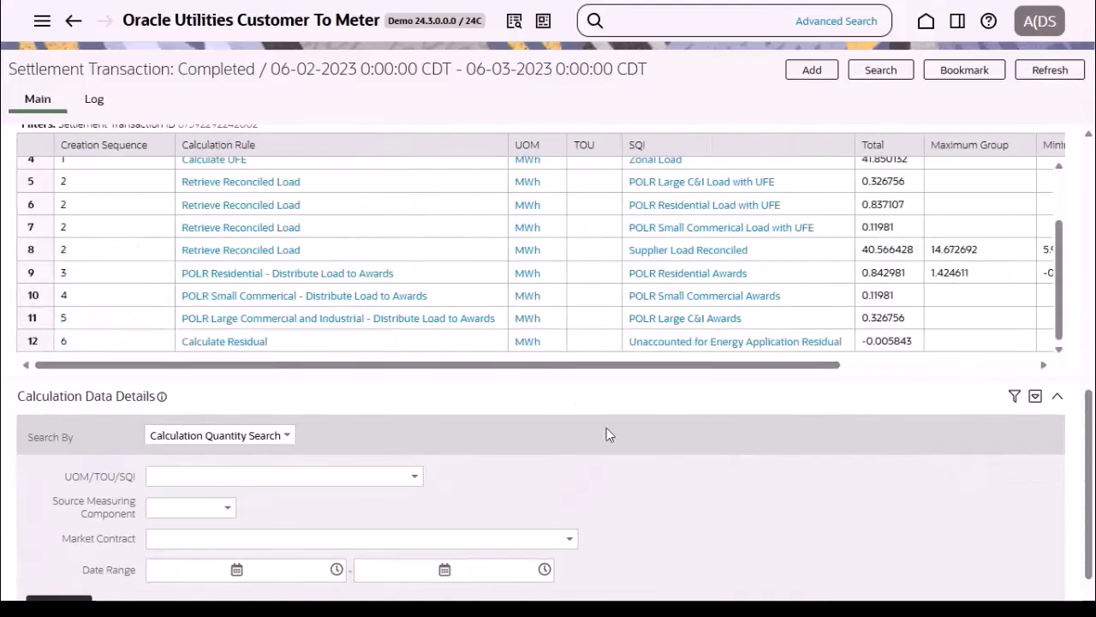
{"action": "scroll", "coordinate": [608, 430], "scroll_direction": "down", "scroll_amount": 1}
{"action": "scroll", "coordinate": [638, 432], "scroll_direction": "up", "scroll_amount": 2}
{"action": "scroll", "coordinate": [644, 430], "scroll_direction": "up", "scroll_amount": 5}
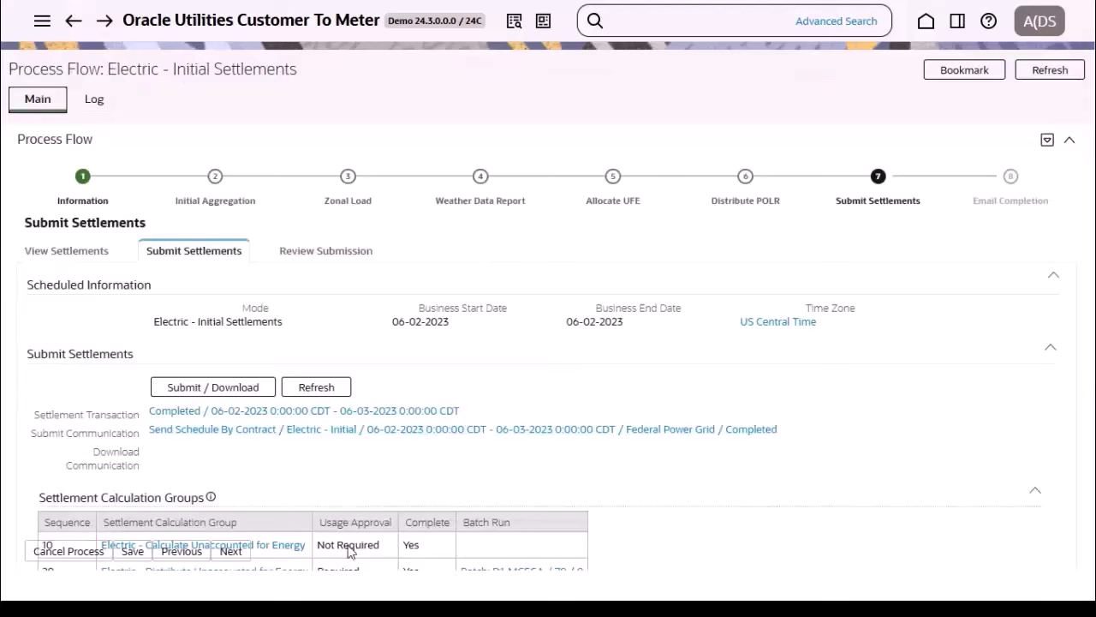
Step: Return to the Electric - Initial Settlements process flow and advance through Review Submission to Email Completion
{"action": "left_click", "coordinate": [231, 552]}
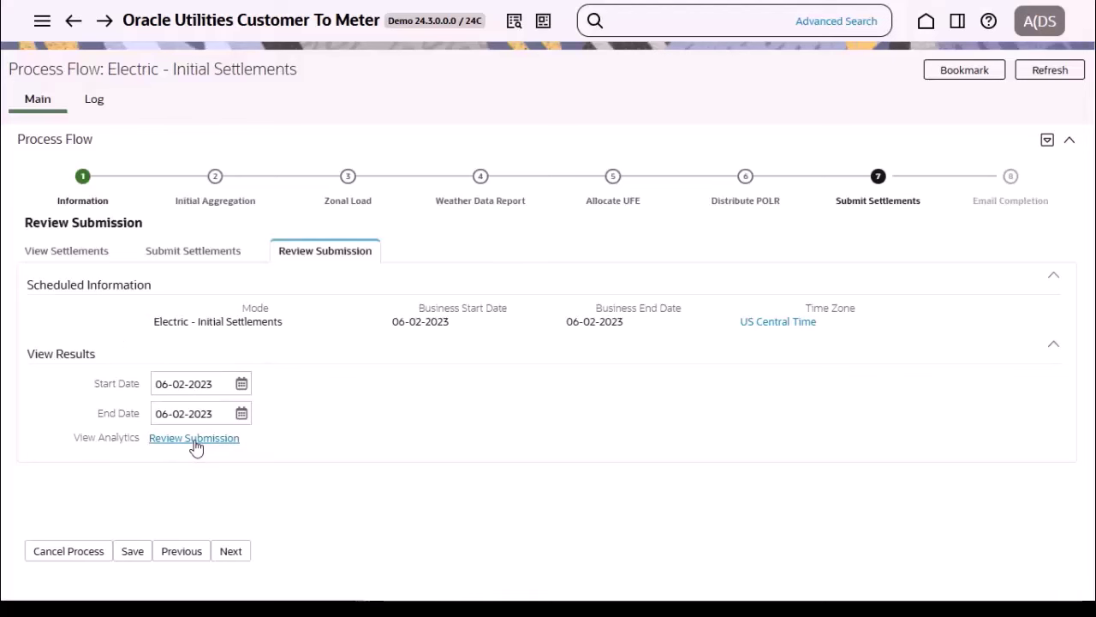
{"action": "left_click", "coordinate": [231, 552]}
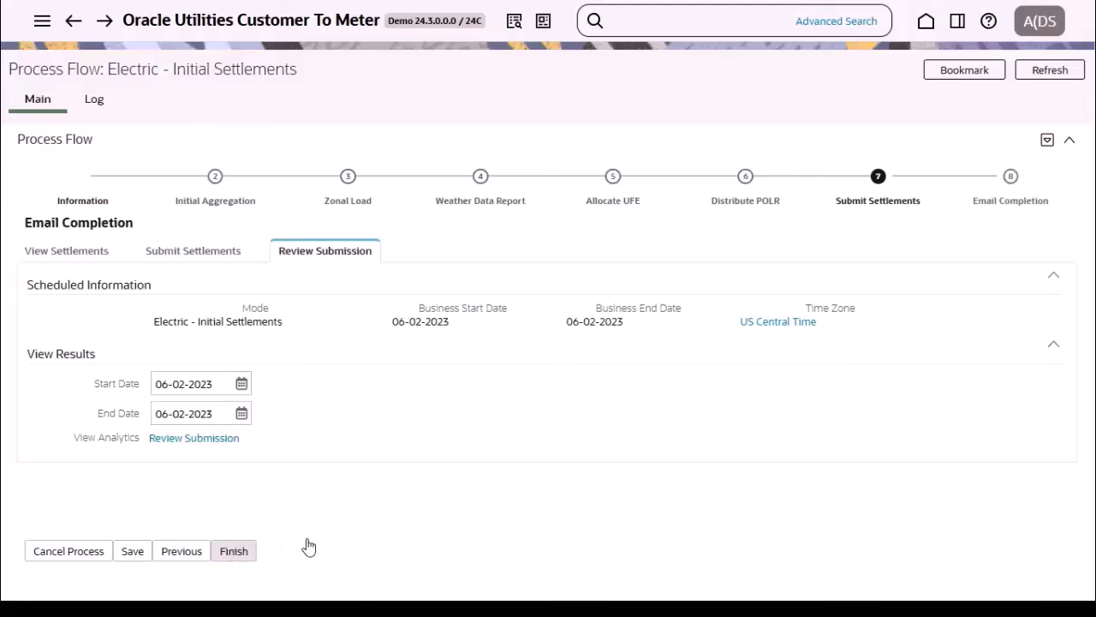